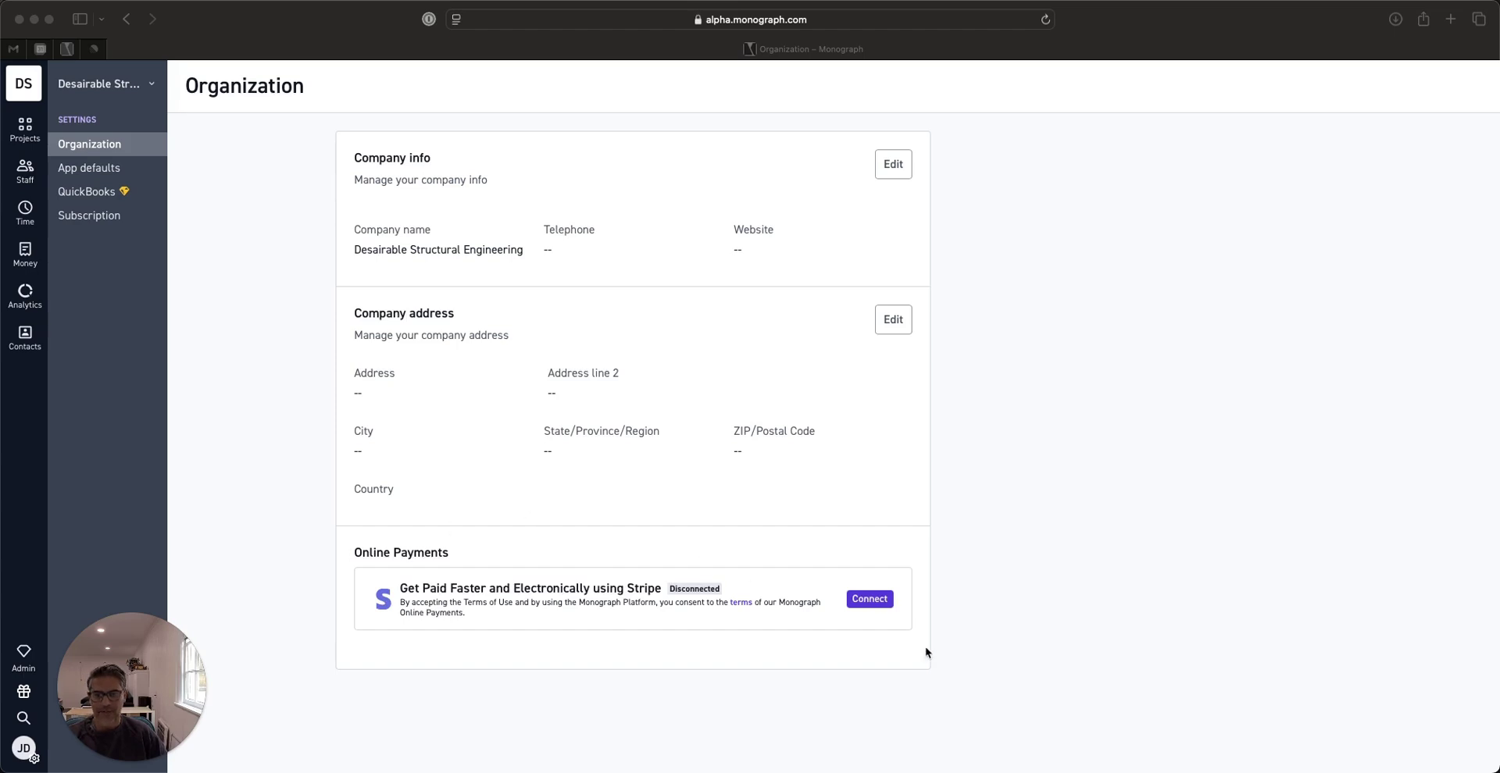
Step: Start connecting Stripe for online payments and set the business location to United States
left_click(879, 601)
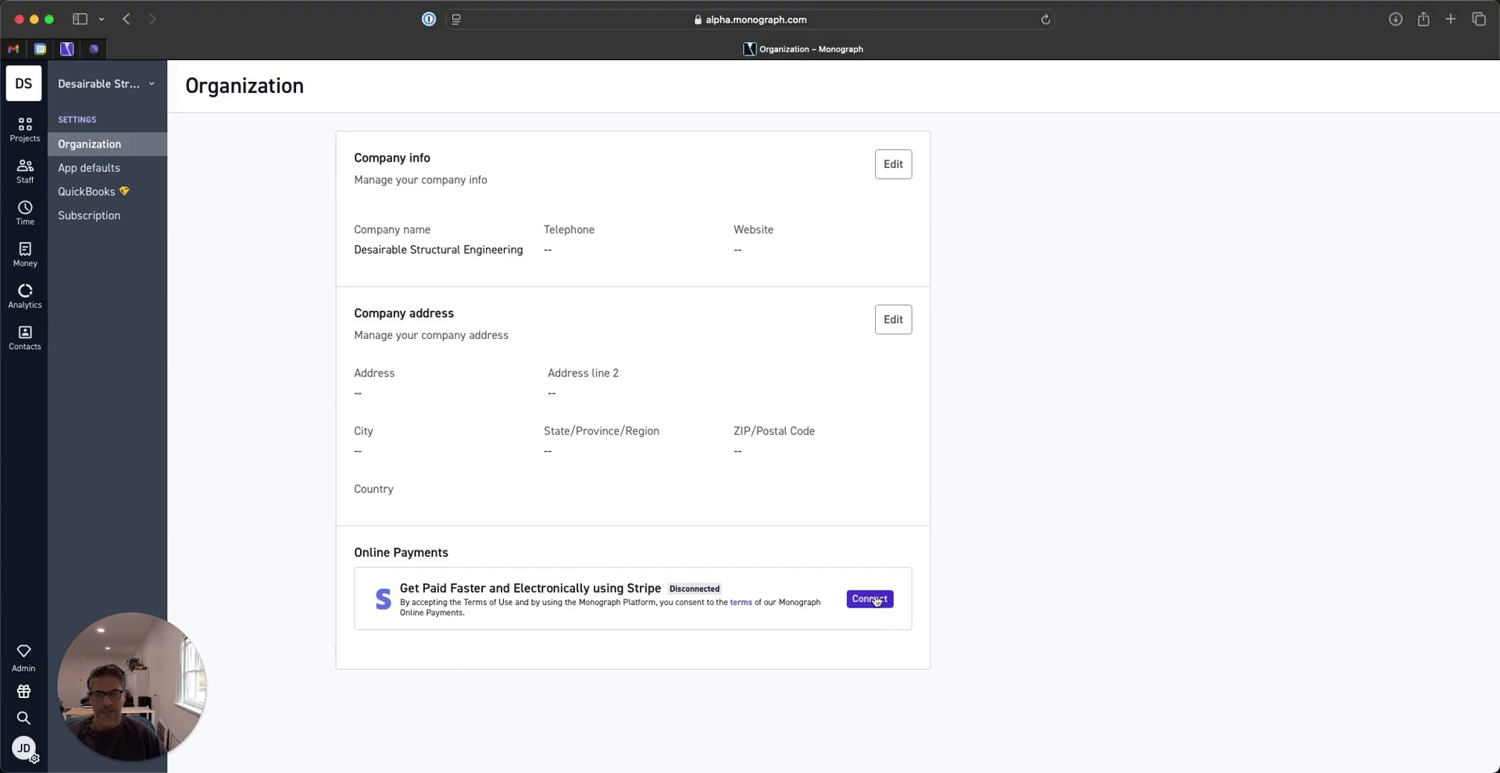
left_click(869, 599)
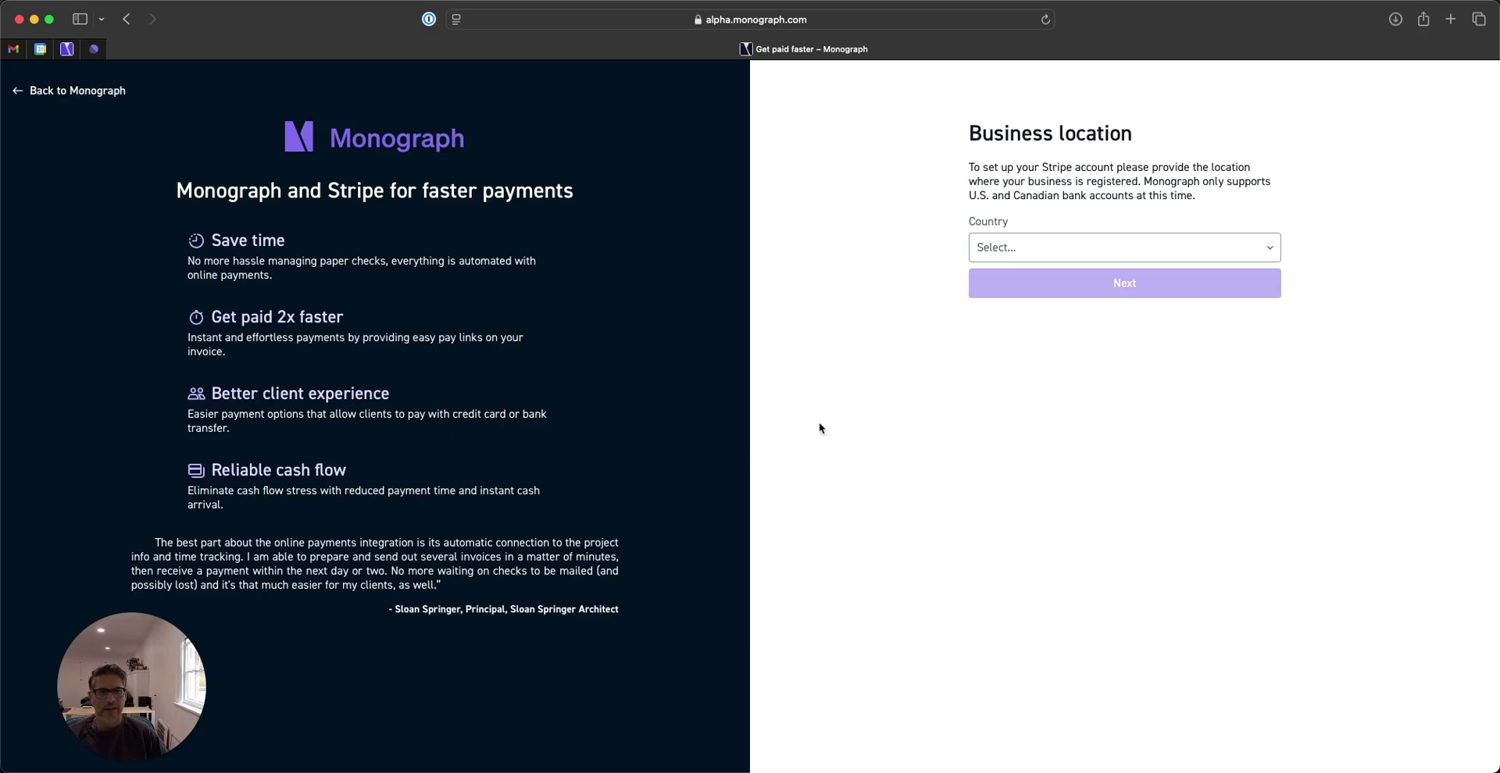
left_click(1137, 257)
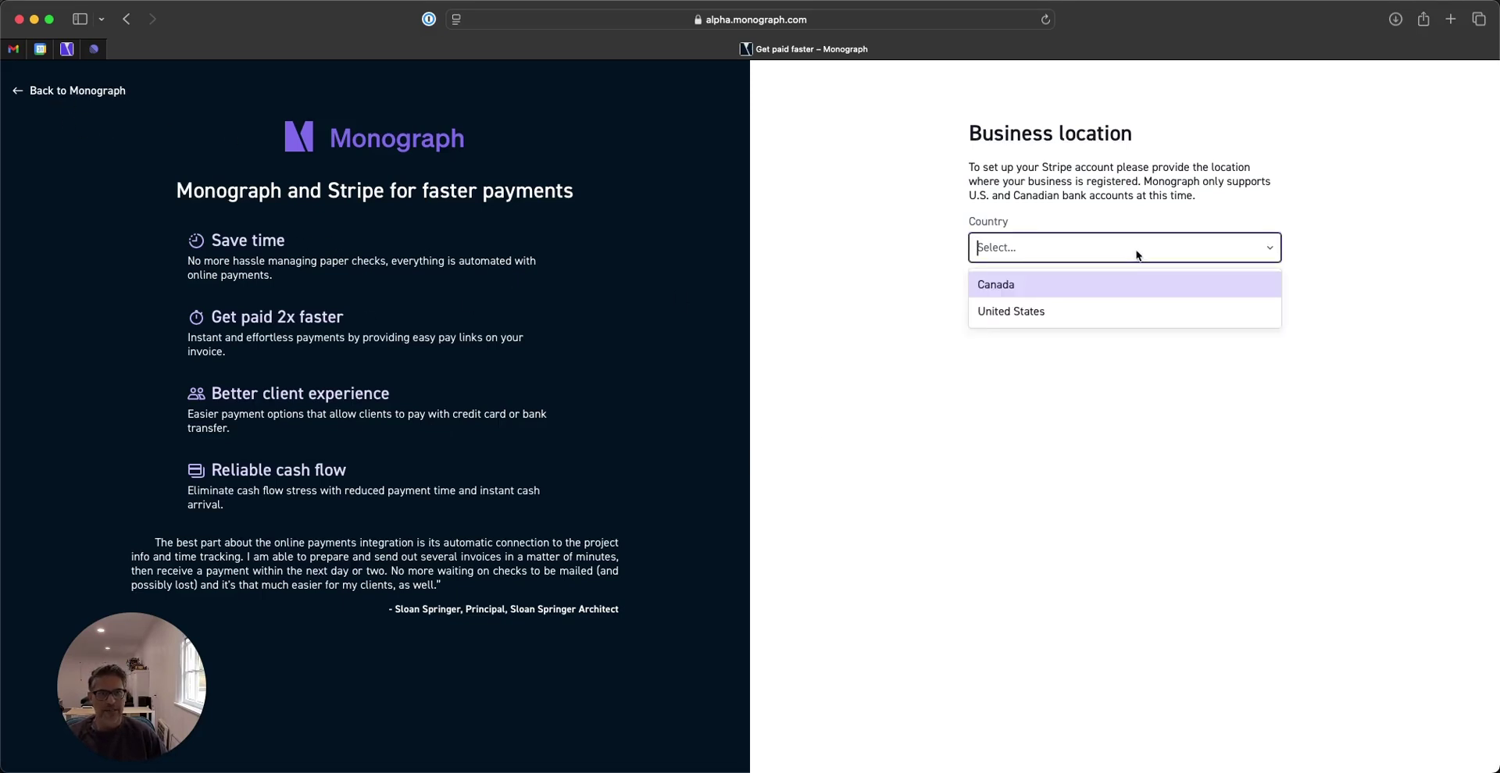
left_click(1059, 313)
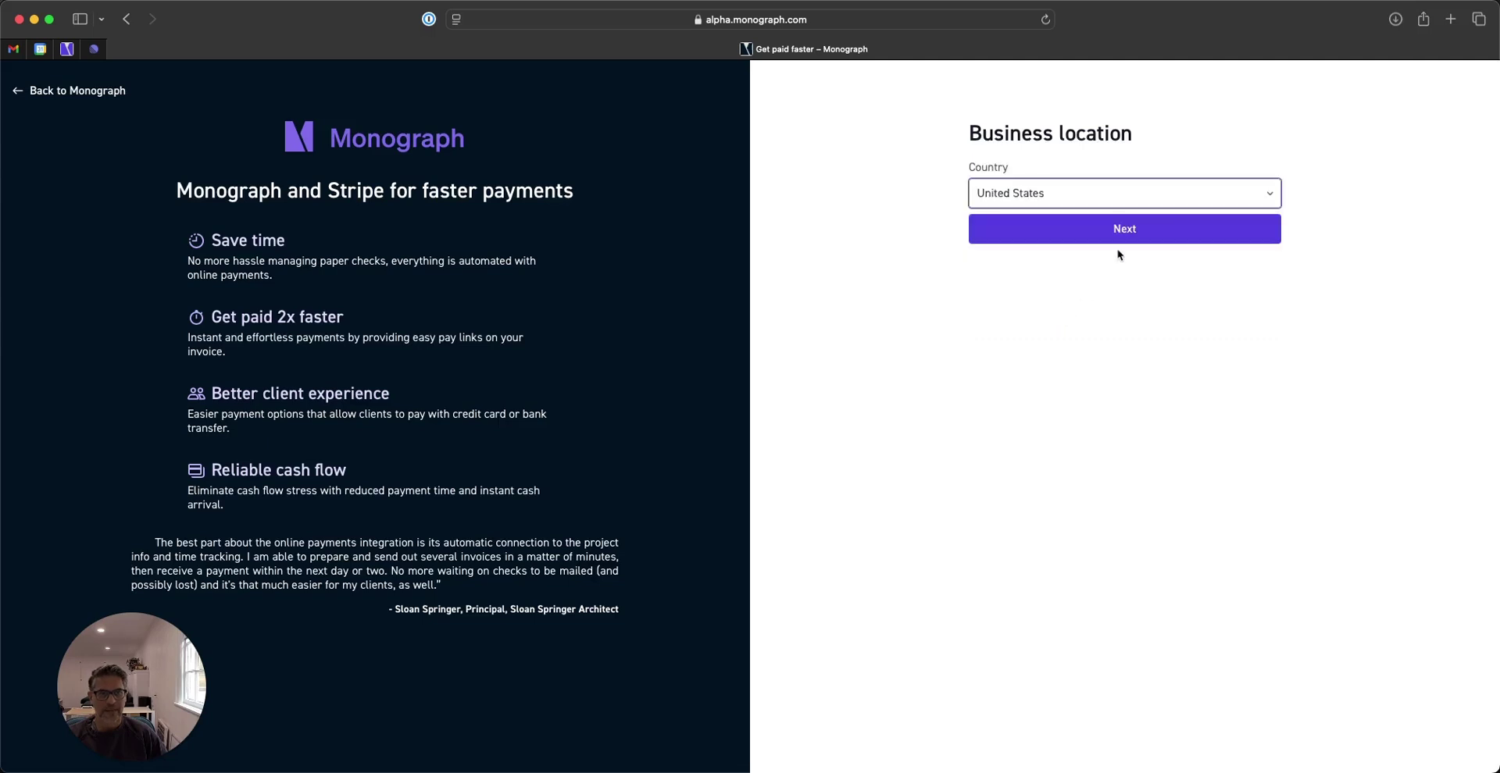
left_click(1125, 226)
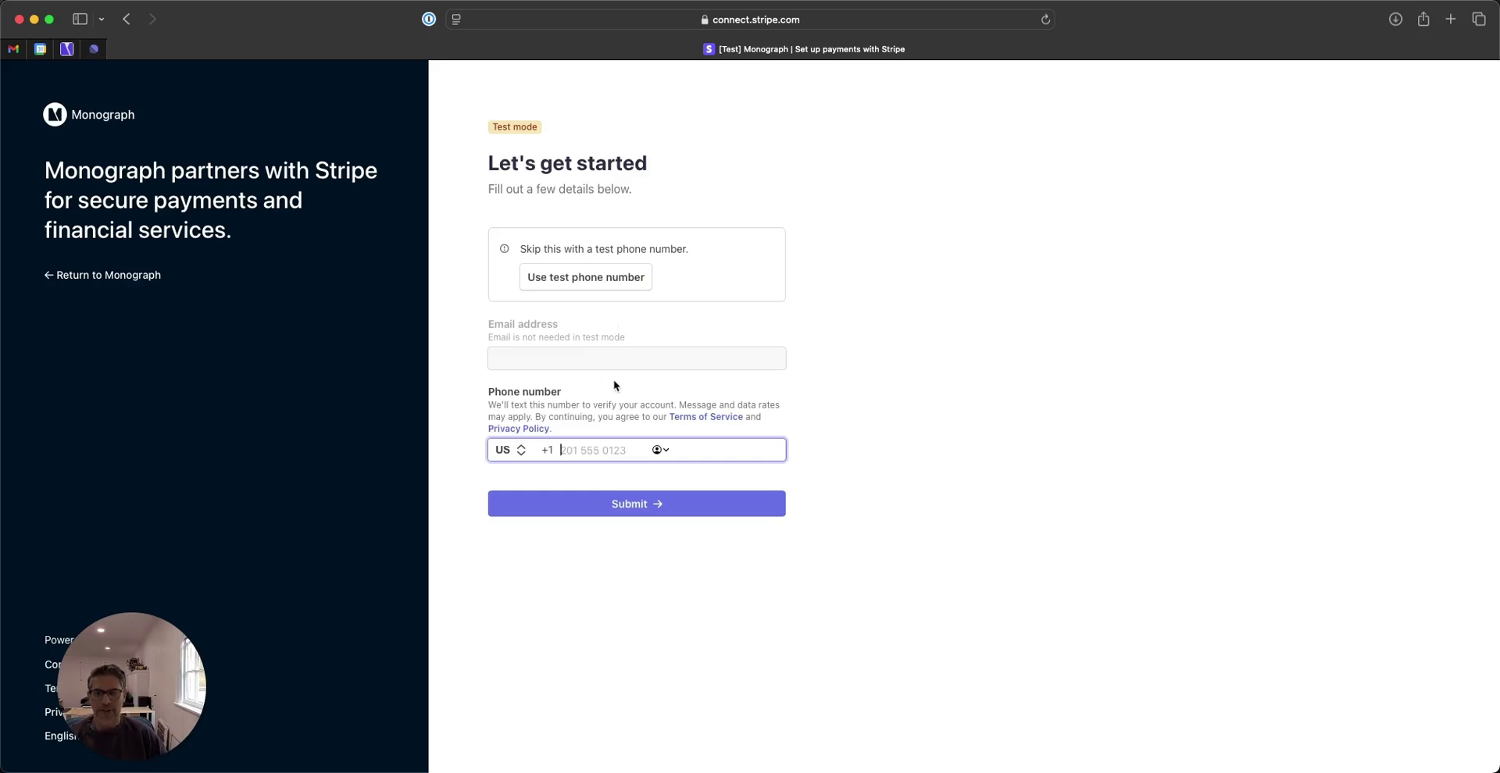
Step: Verify the Stripe login using the provided test phone number and test verification code
left_click(596, 282)
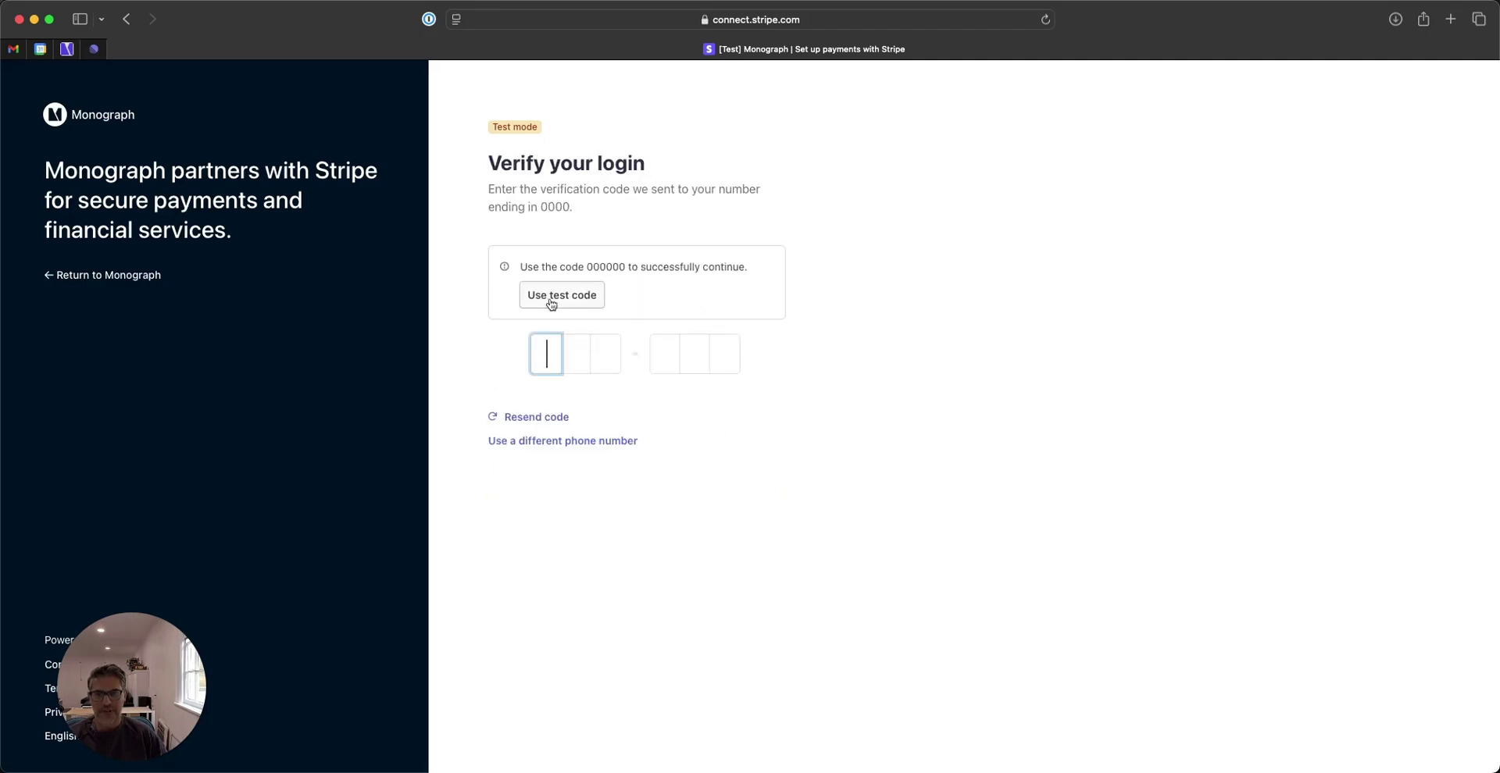
left_click(550, 304)
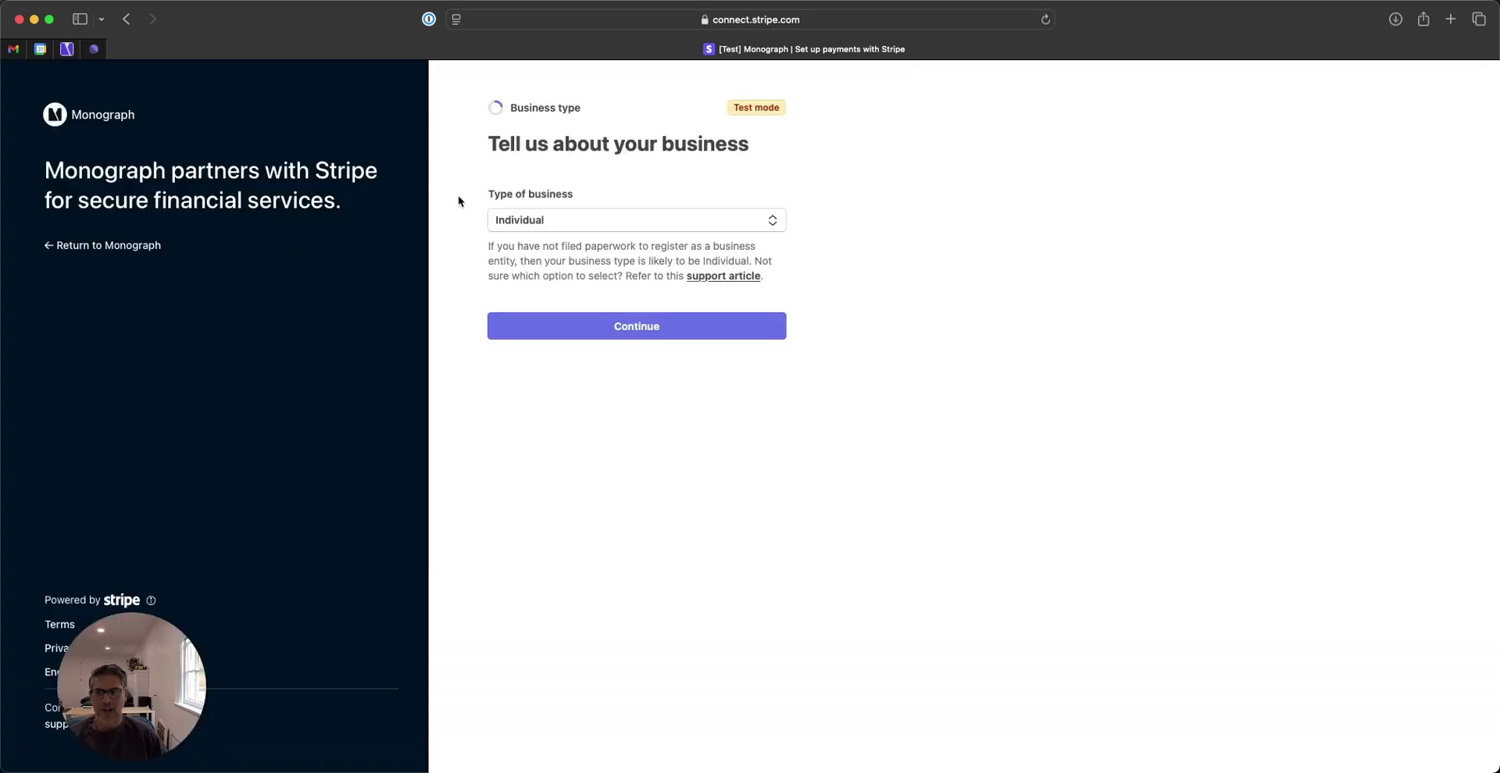
Step: Set the type of business to Company with the structure Private corporation, and continue to the business details
left_click(655, 222)
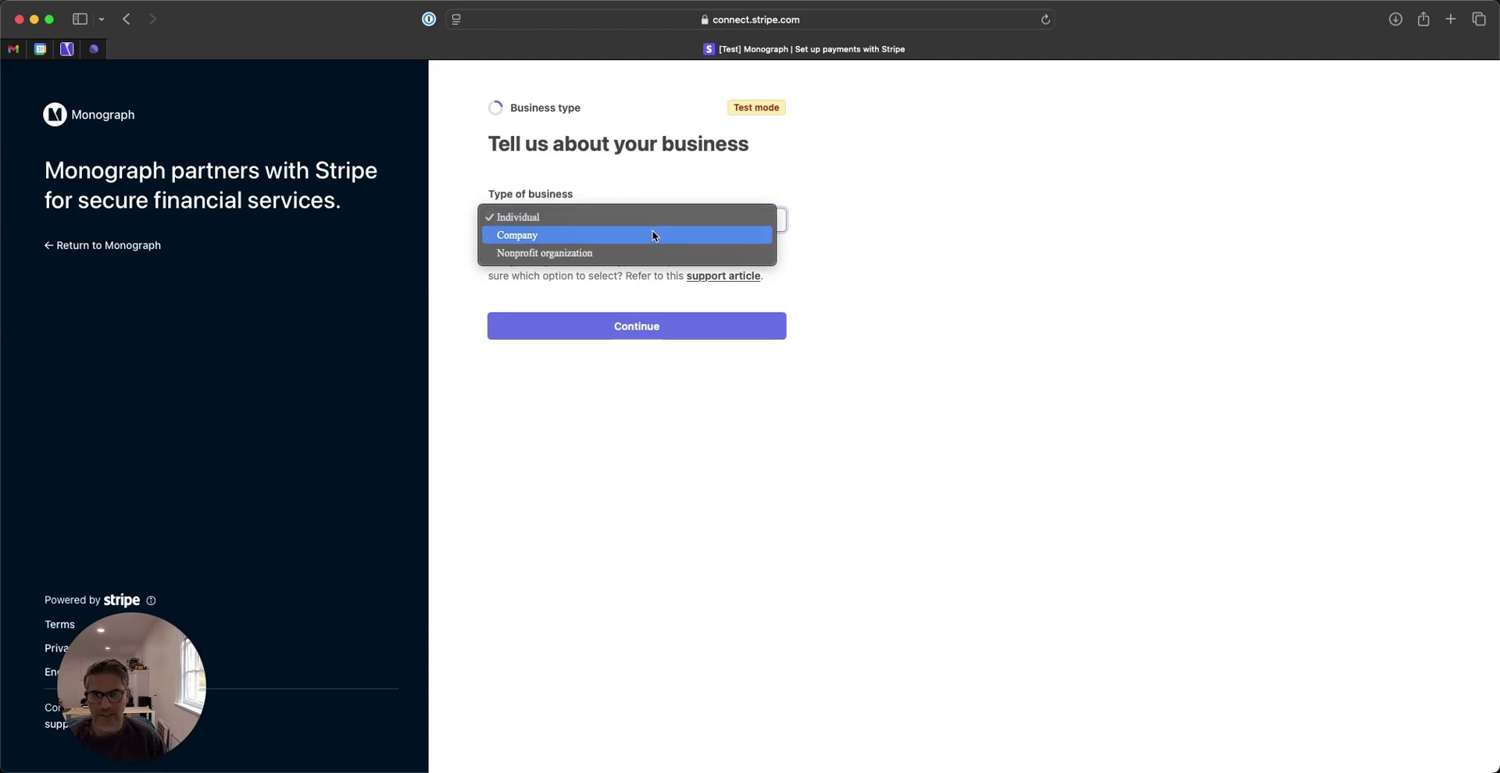
left_click(650, 181)
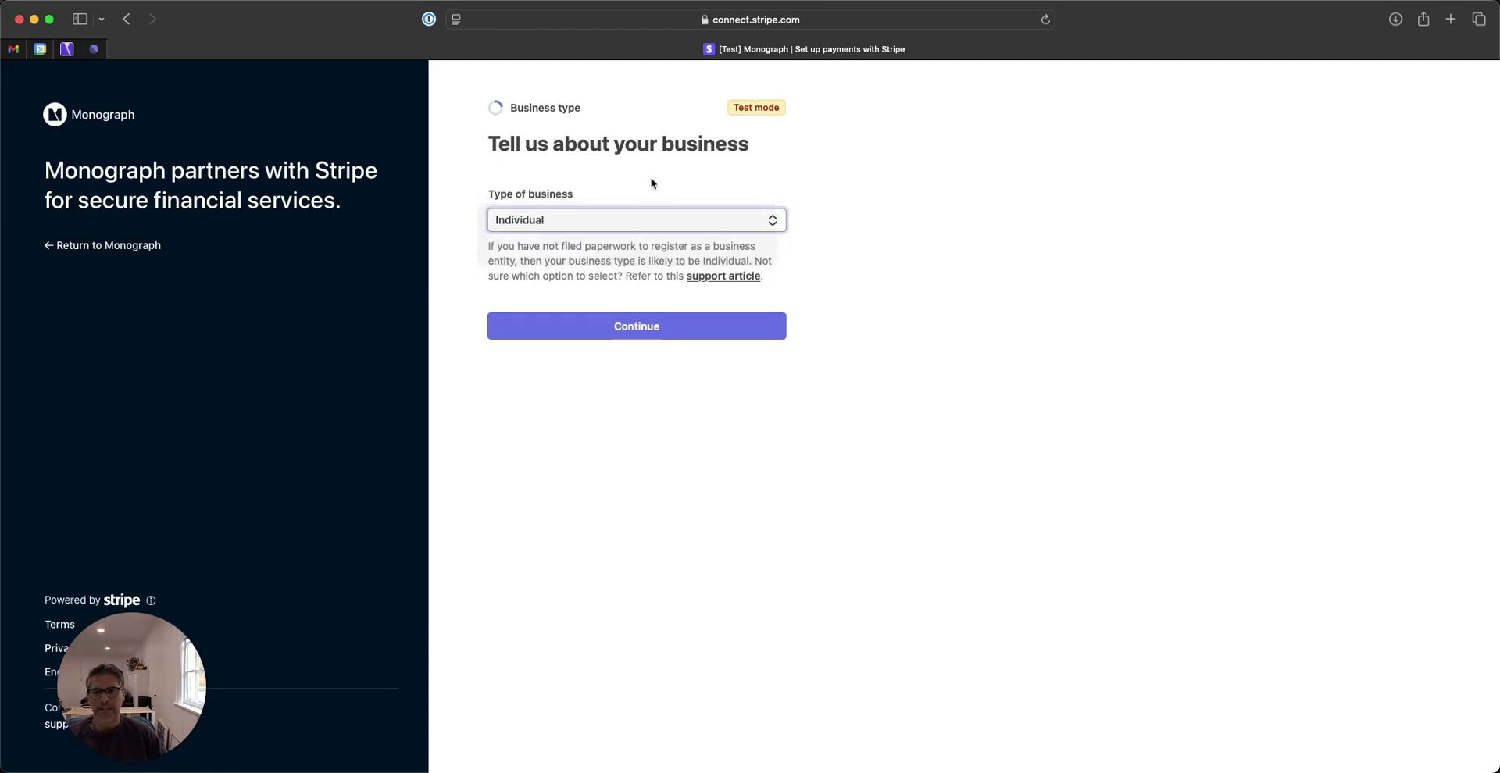
left_click(599, 218)
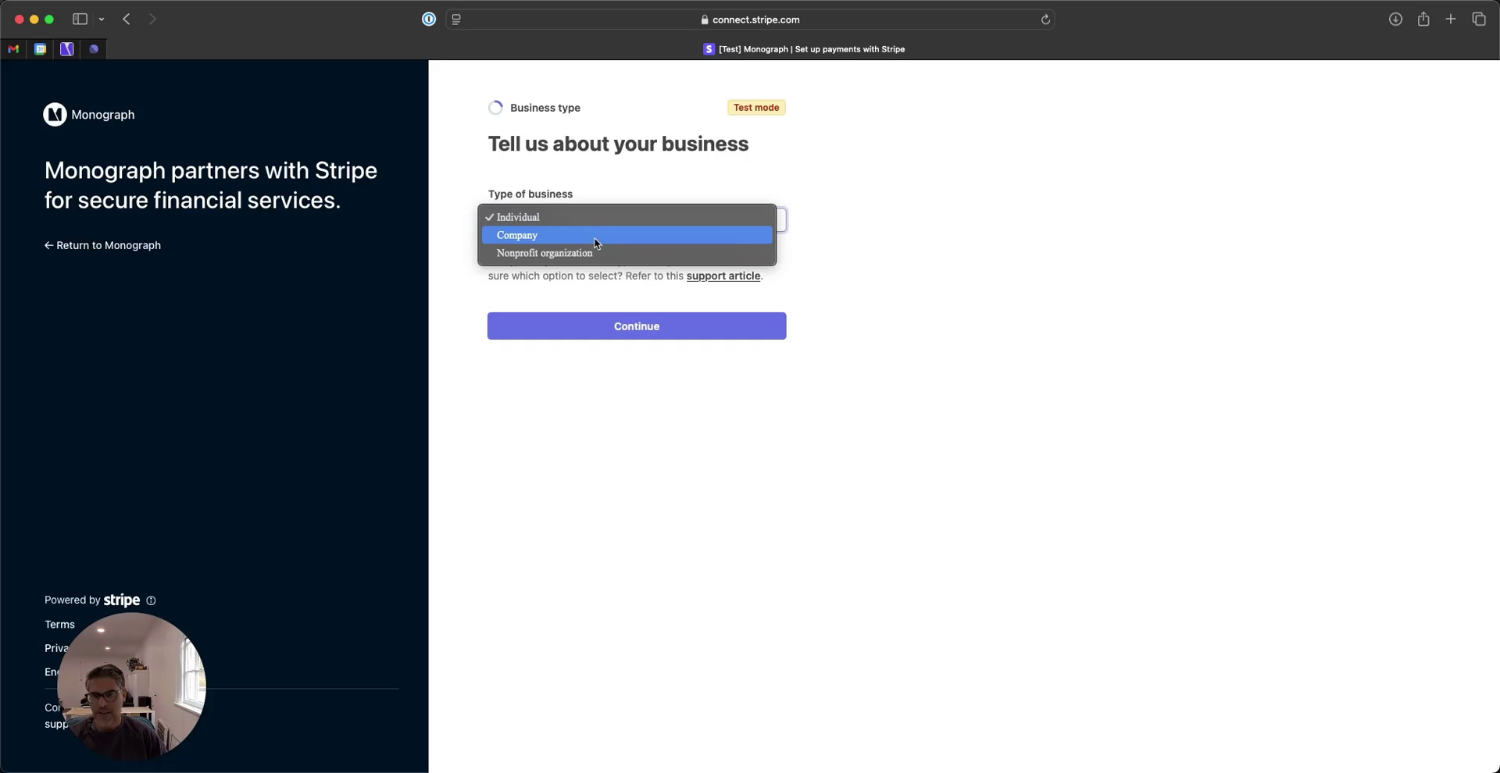
left_click(596, 235)
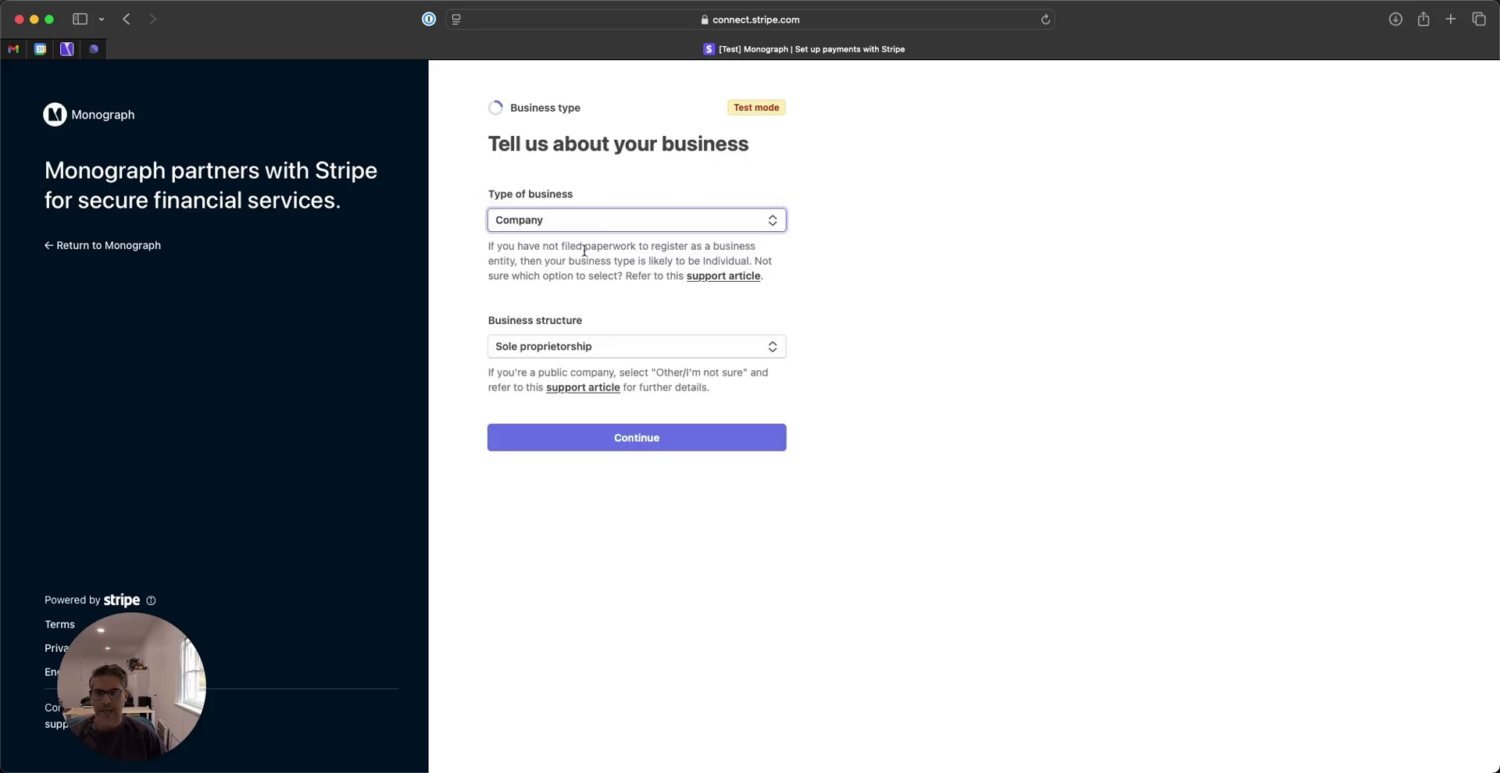
left_click(567, 343)
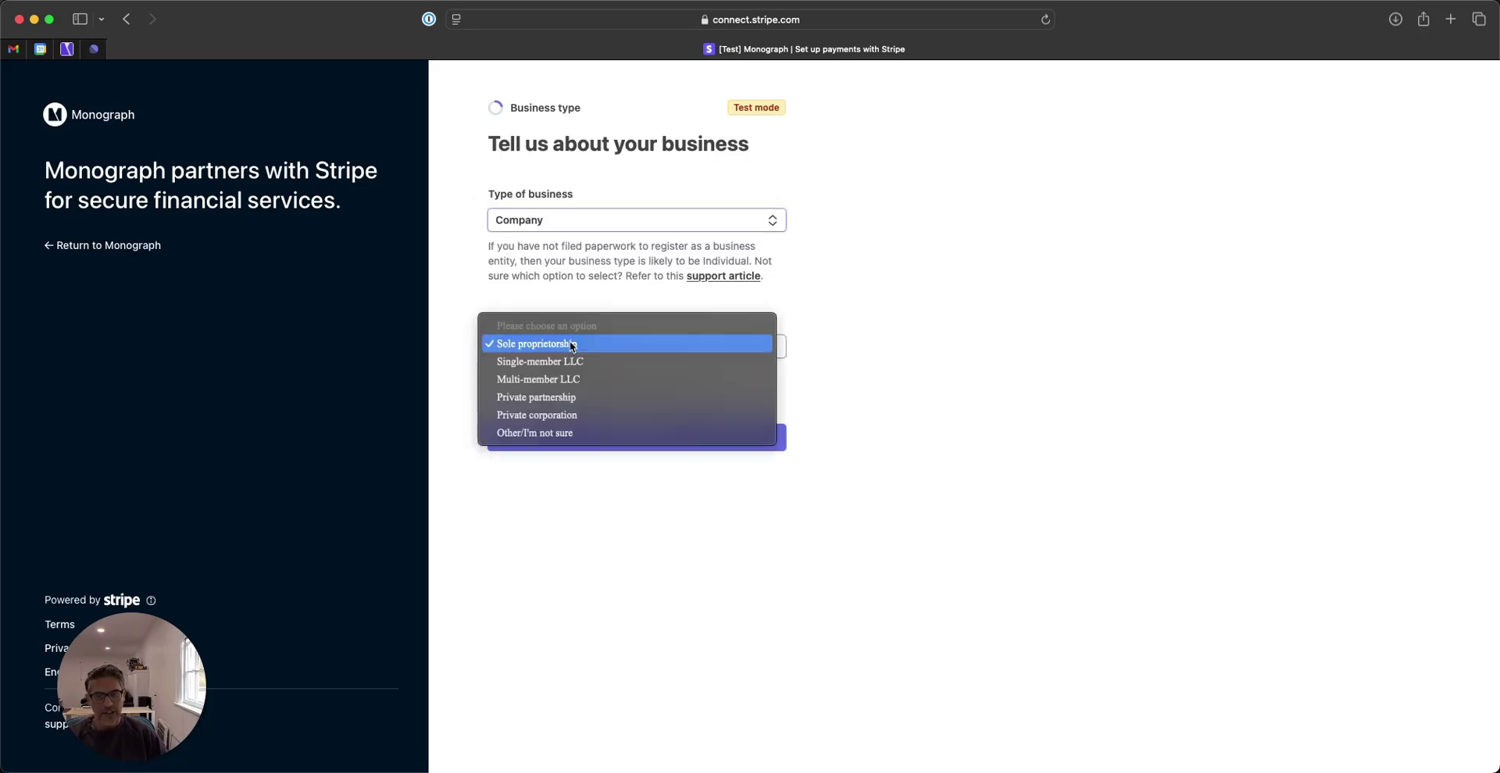
left_click(589, 412)
left_click(750, 437)
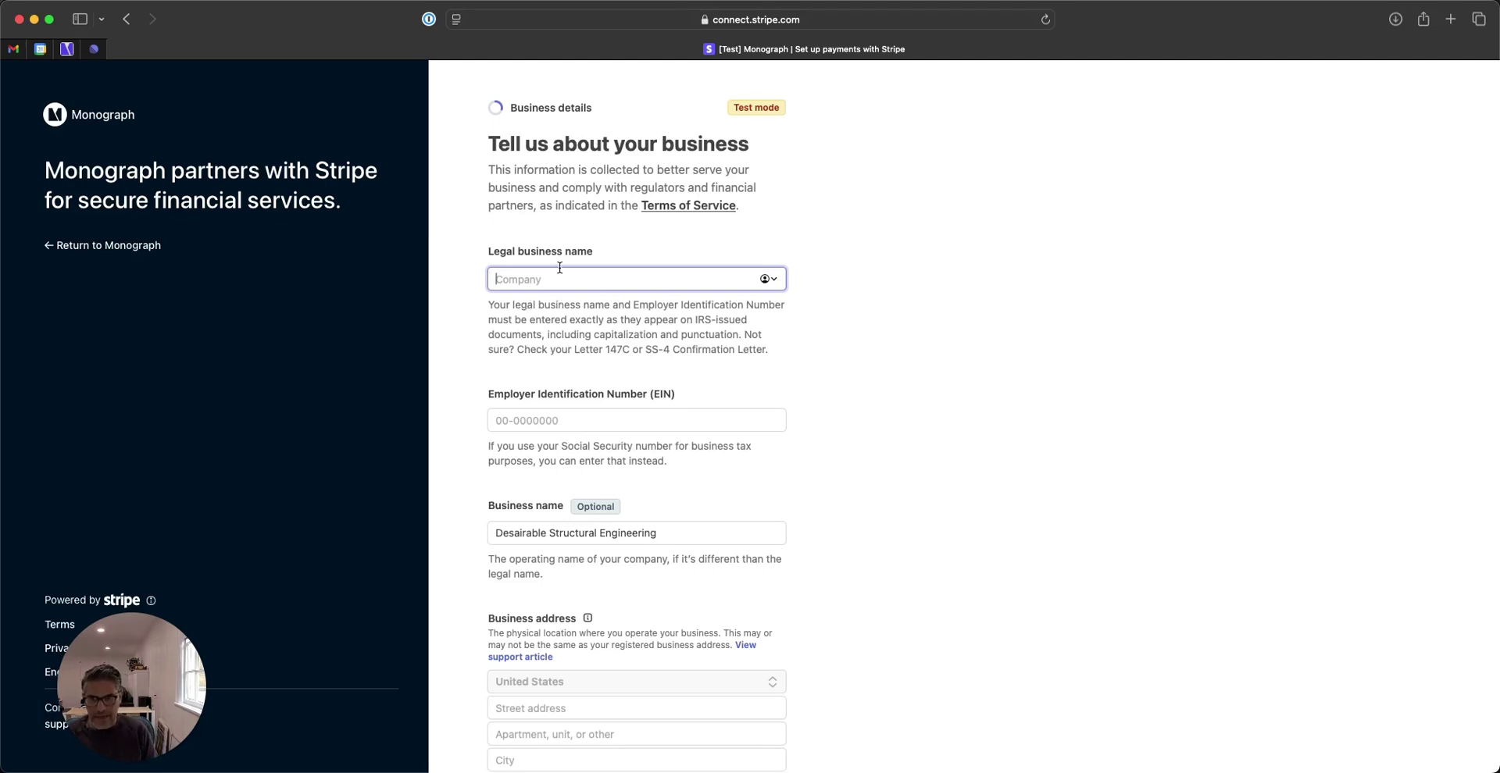
Step: Enter Desairable Structural Engineering as the legal business name and fill in the Employer Identification Number
type("Desairan")
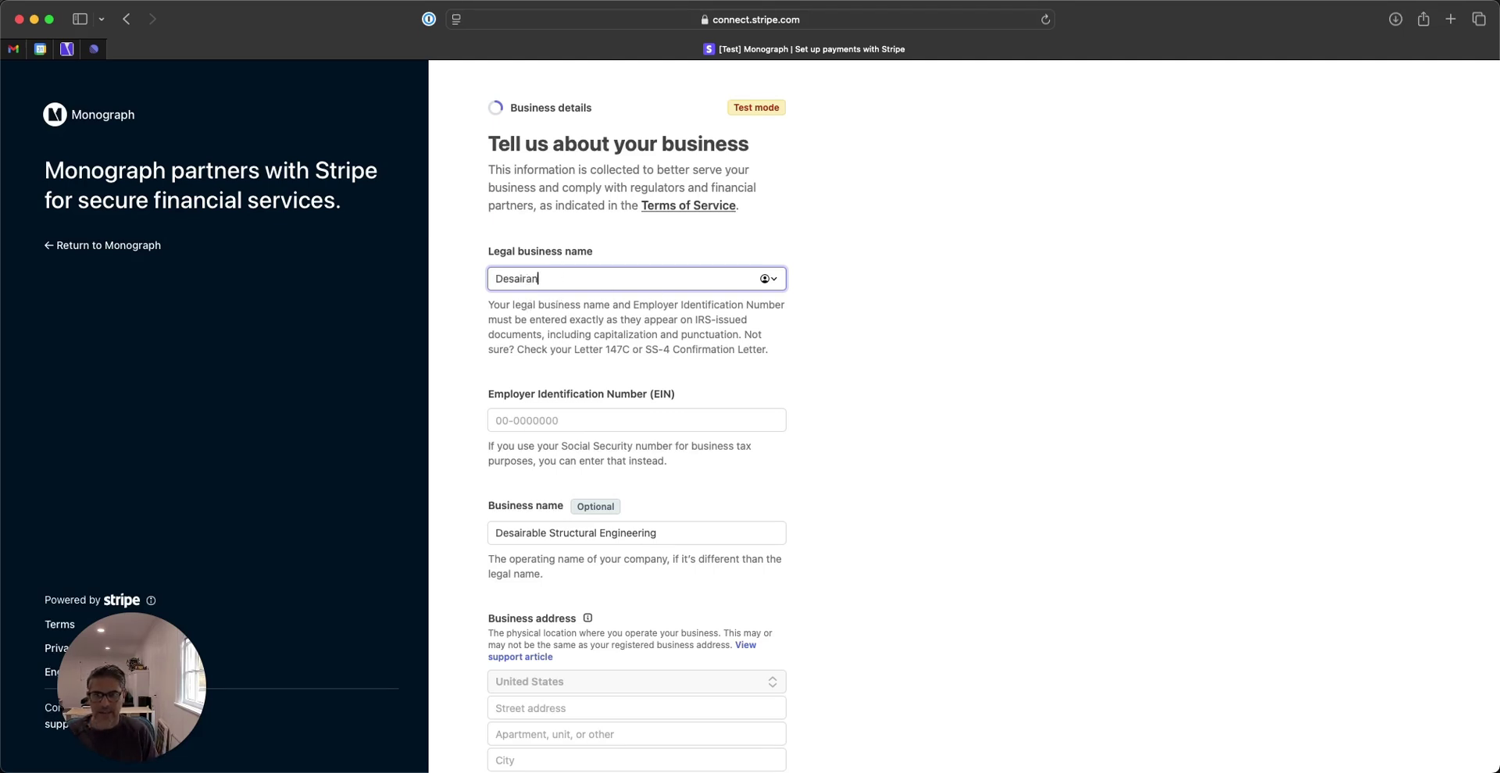
key("BackSpace")
type("ble Structural Engineering")
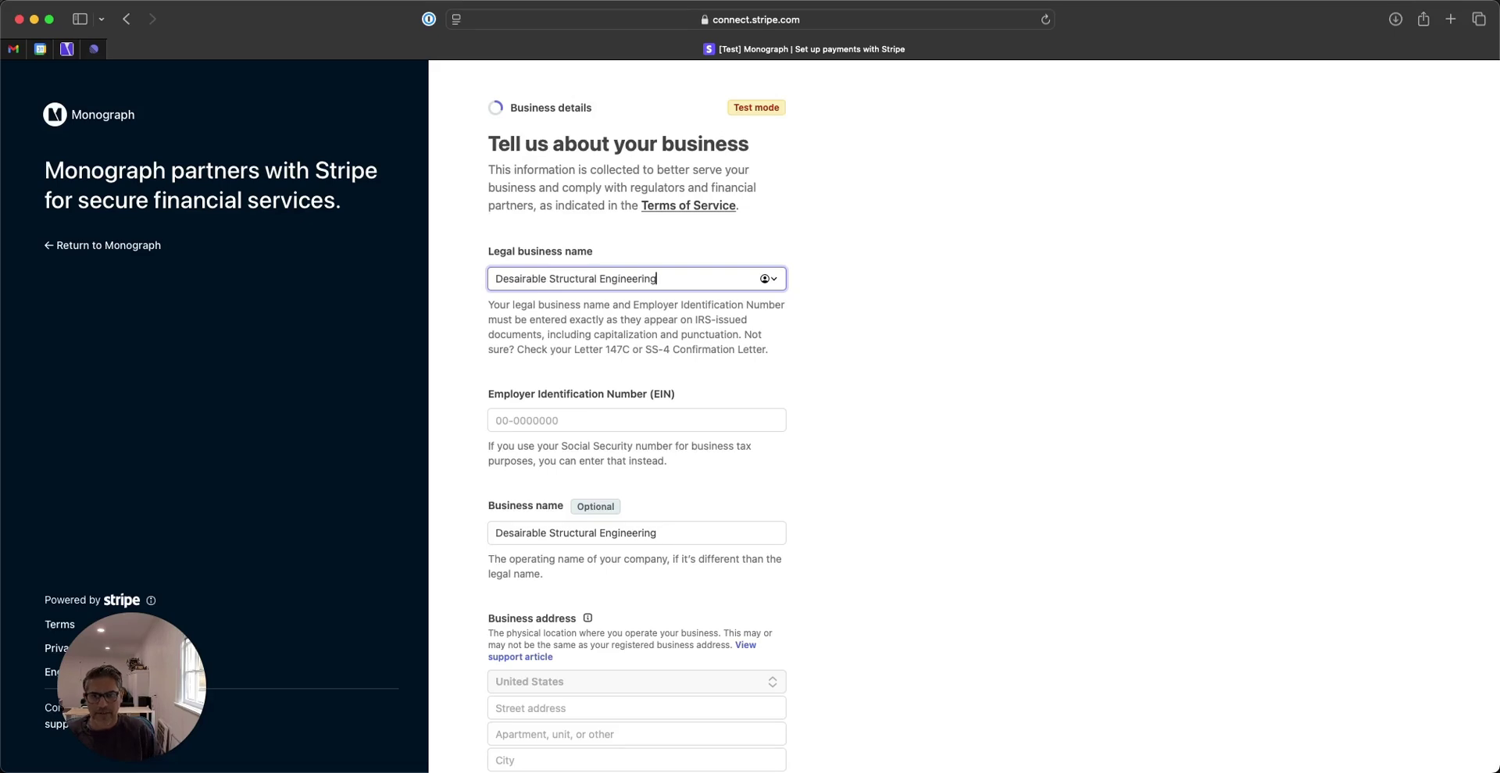
key("Tab")
type("00-00000")
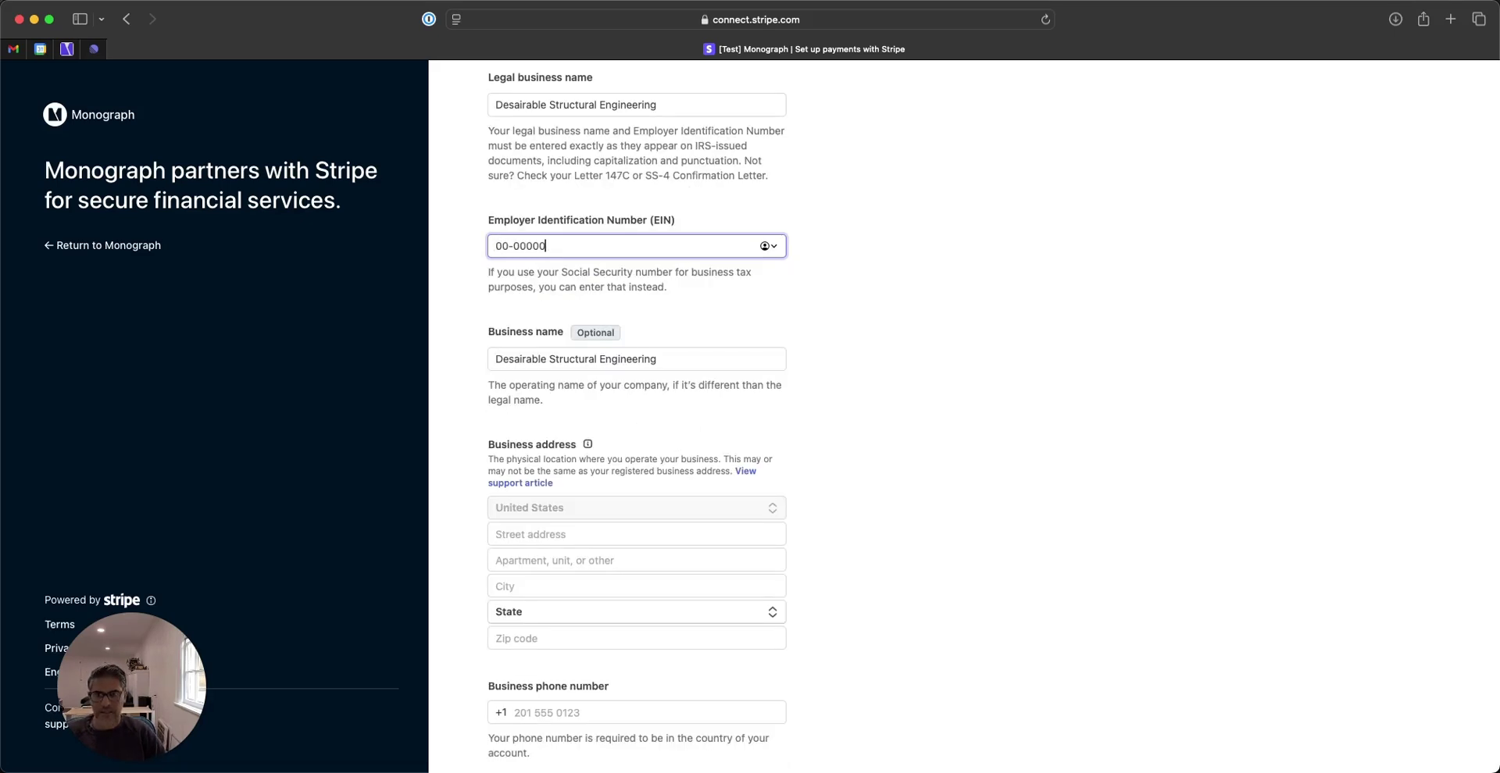
Step: Fill in the business address by entering the street address and accepting a matching suggestion
scroll(920, 359, "down", 5)
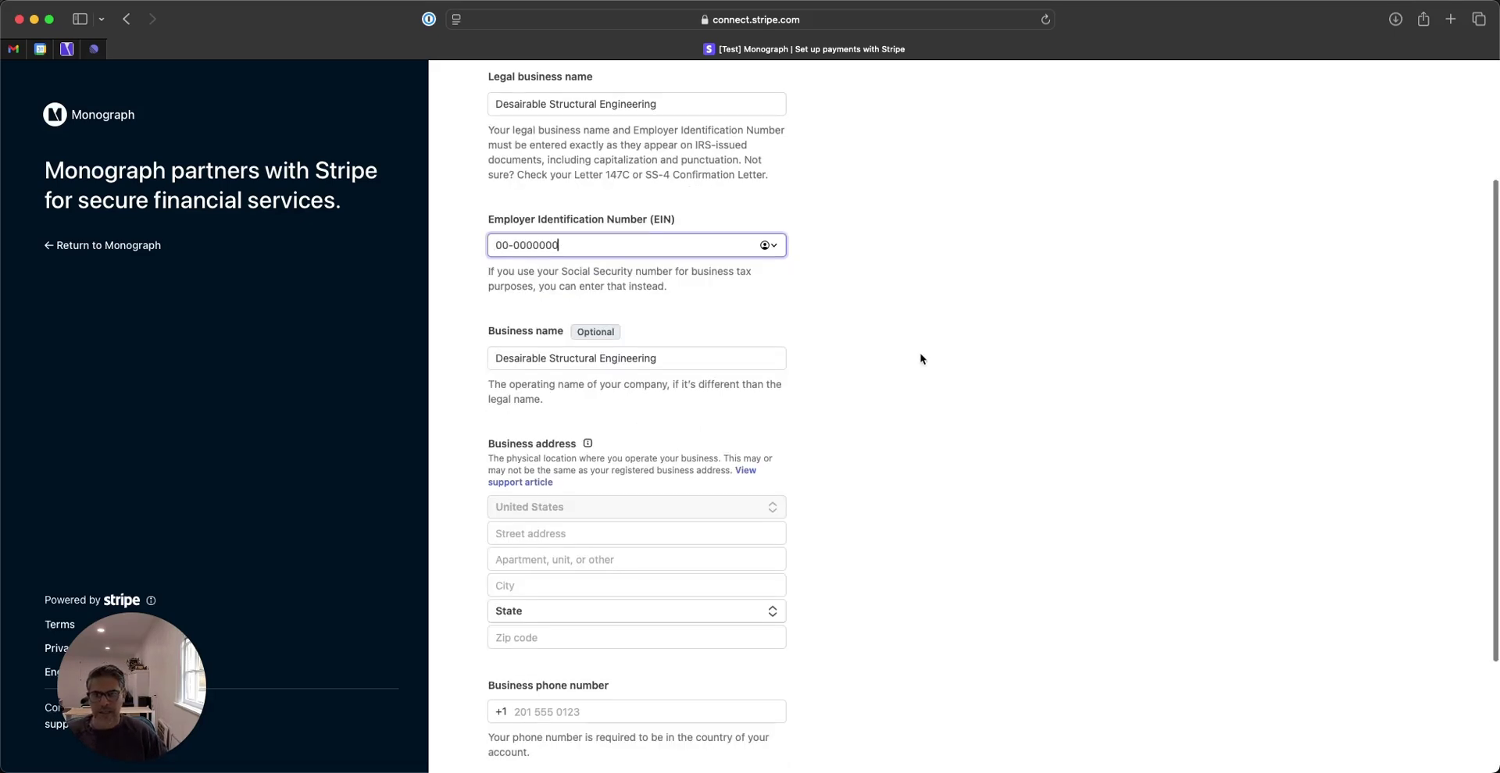
left_click(591, 365)
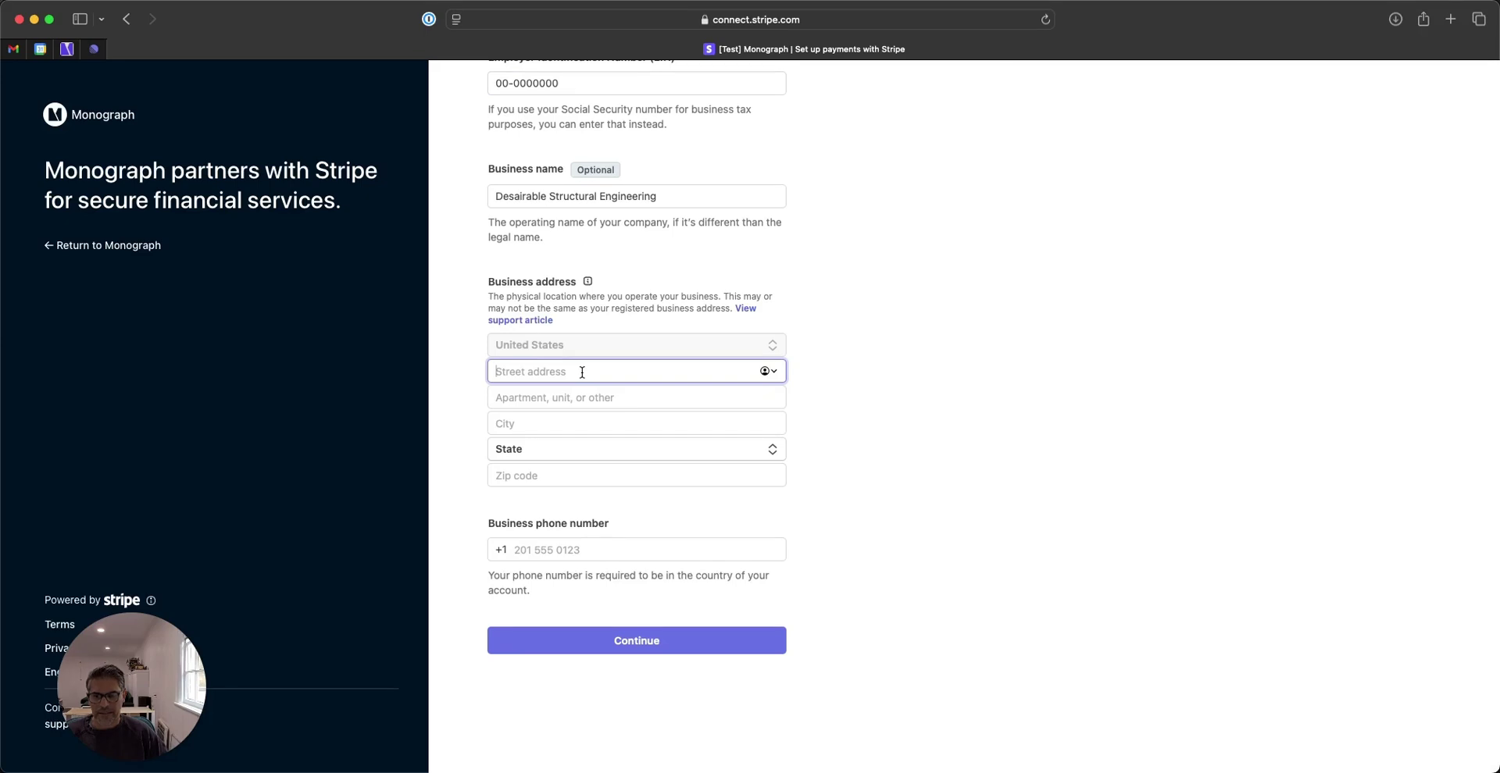
type("555 Maing")
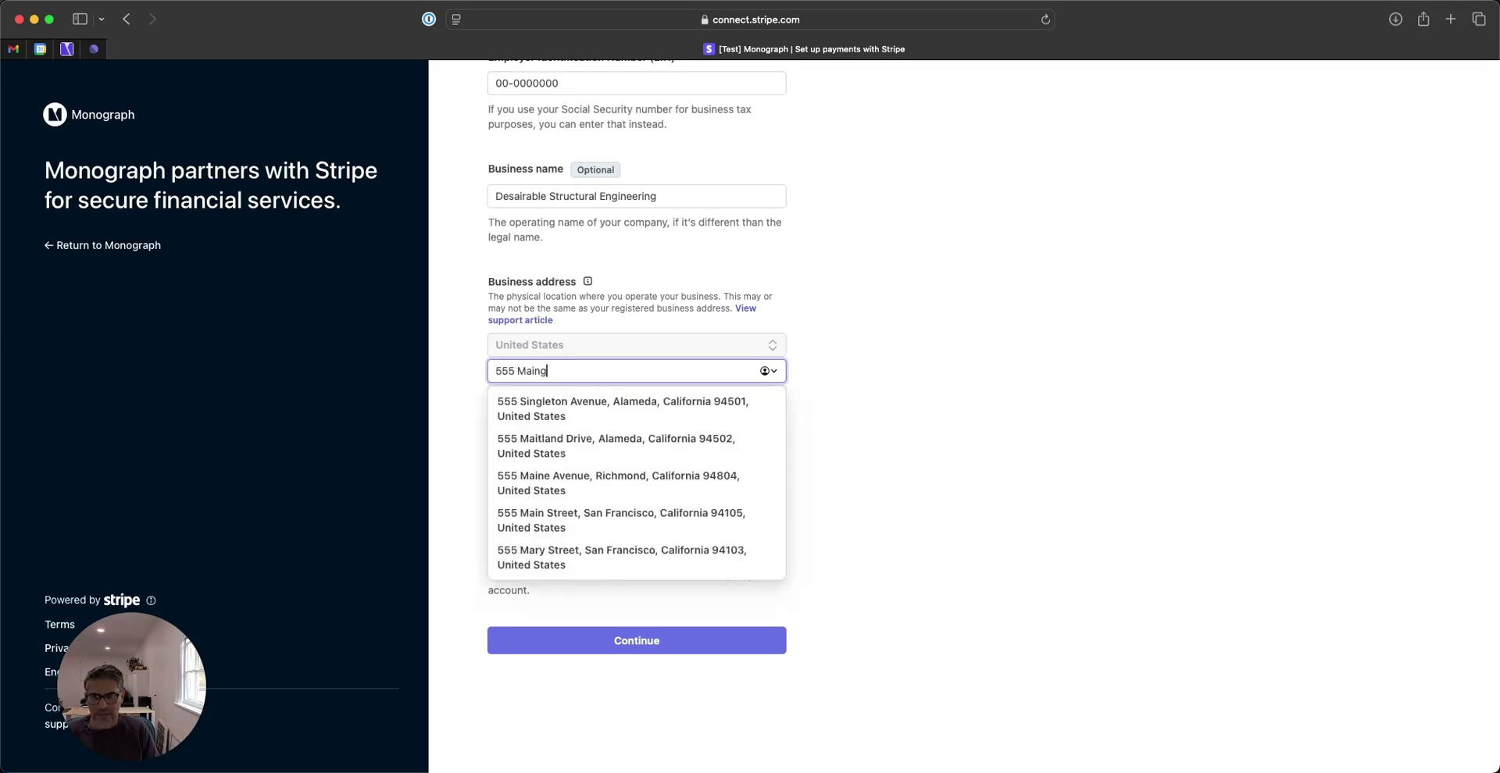
key("BackSpace")
type(" Street")
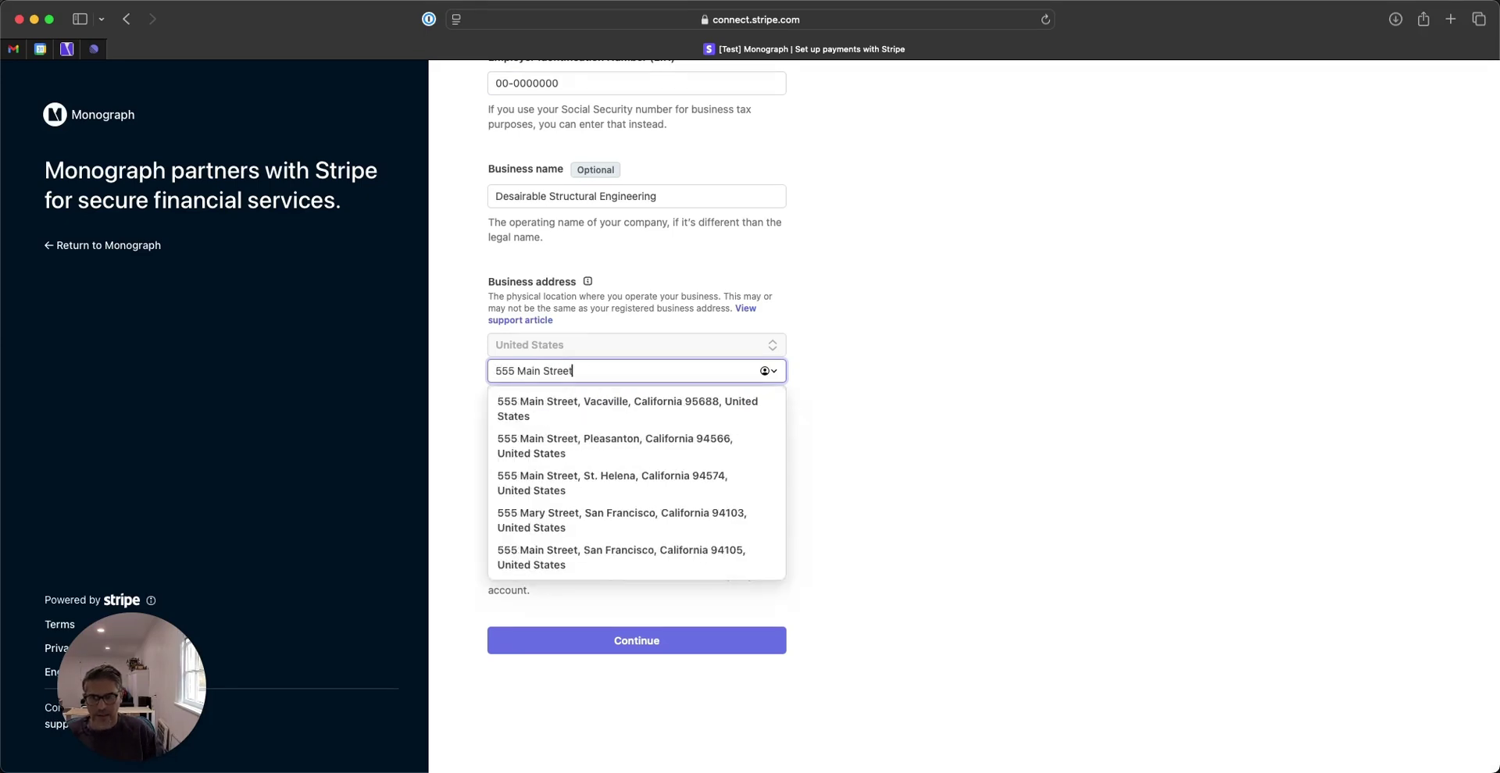
left_click_drag(594, 401, 594, 536)
left_click(595, 536)
Step: Enter the business phone number including its area code, and submit the business details
left_click(580, 550)
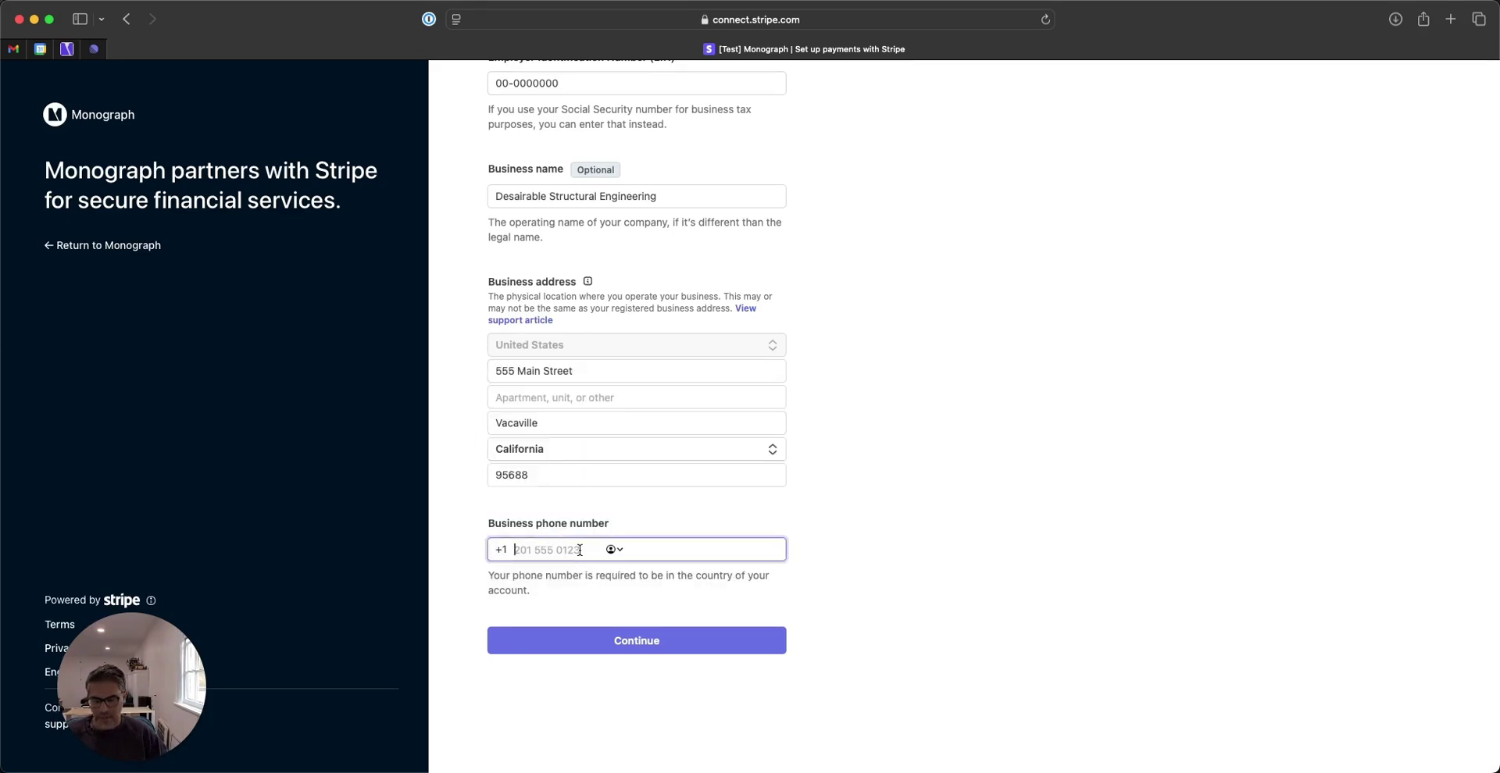
type("555 121 2")
left_click(510, 550)
type("415")
left_click(723, 637)
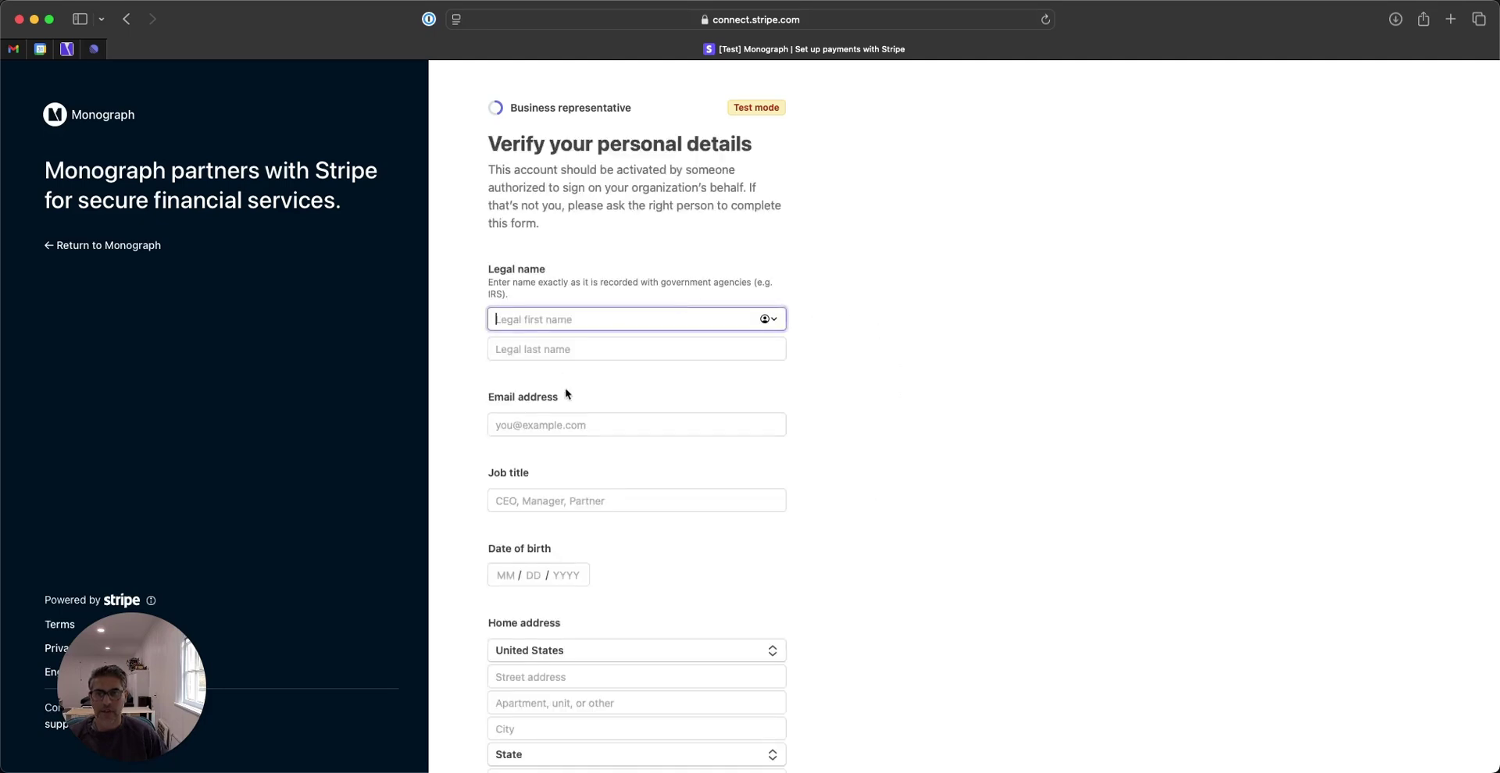
Step: Fill in the representative's legal name, e-mail address and date of birth, with CPO as the job title
scroll(590, 307, "down", 1)
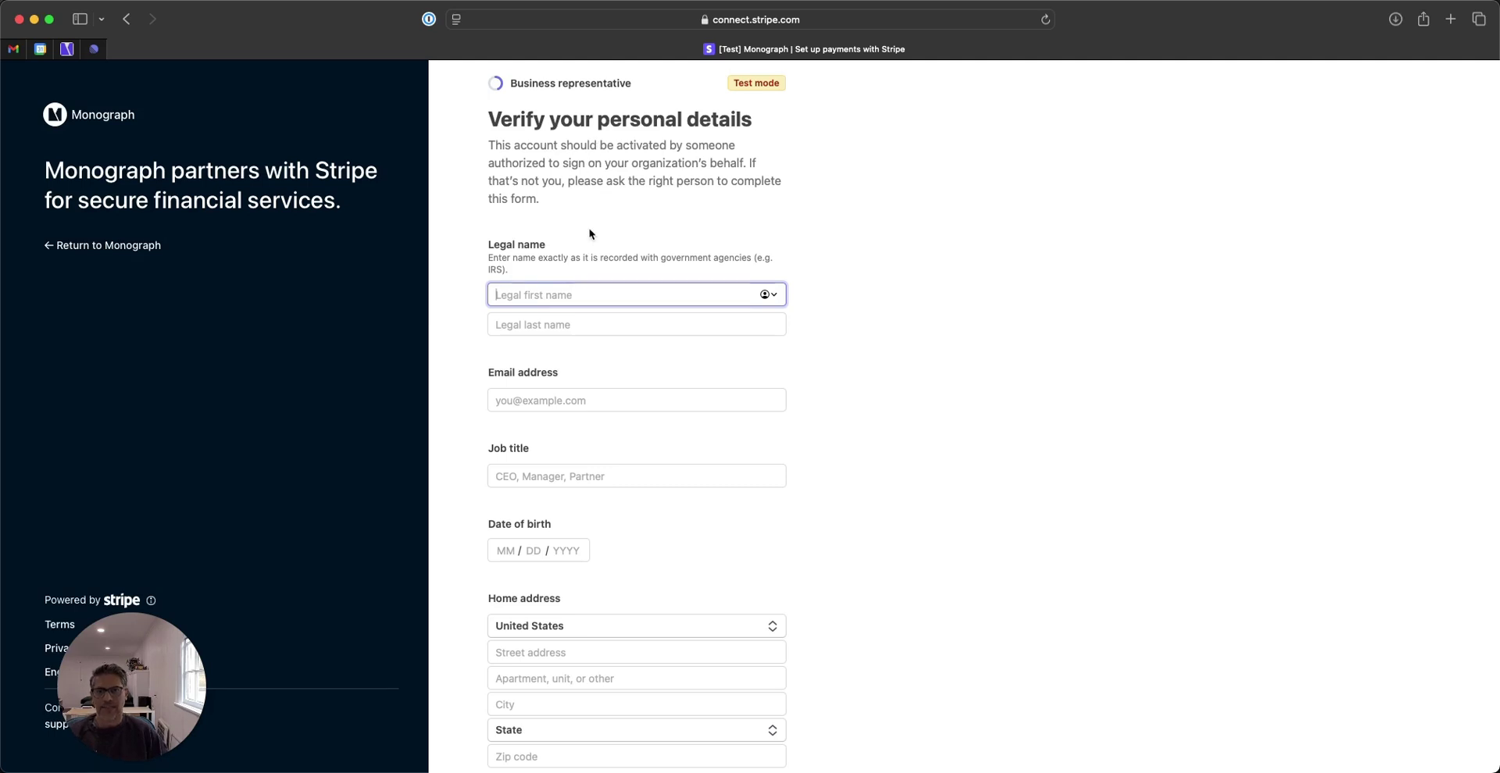
scroll(593, 402, "down", 5)
scroll(595, 401, "up", 6)
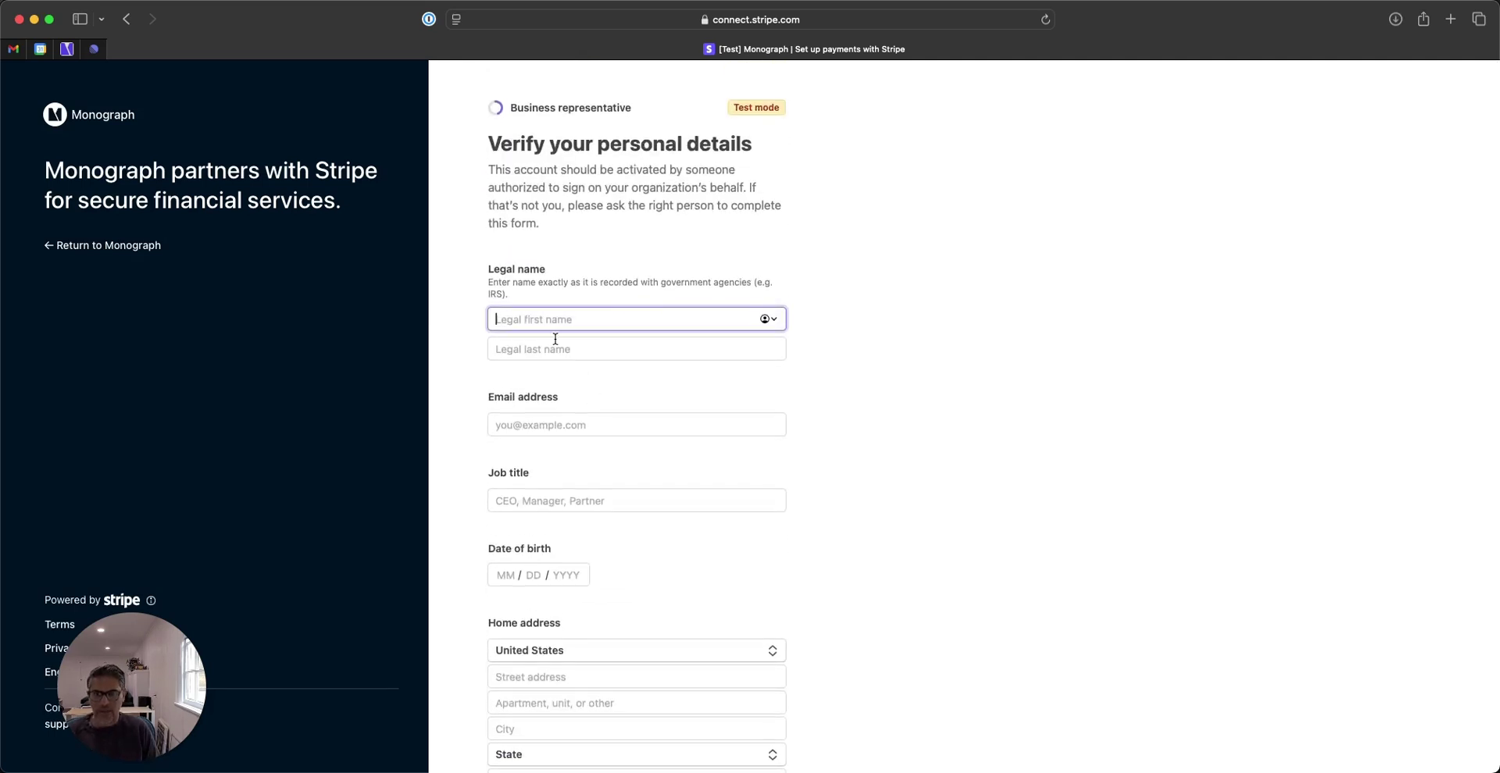
type("Bob")
Step: Fill in the representative's home address by entering the street address and accepting the first suggestion
type("555 M")
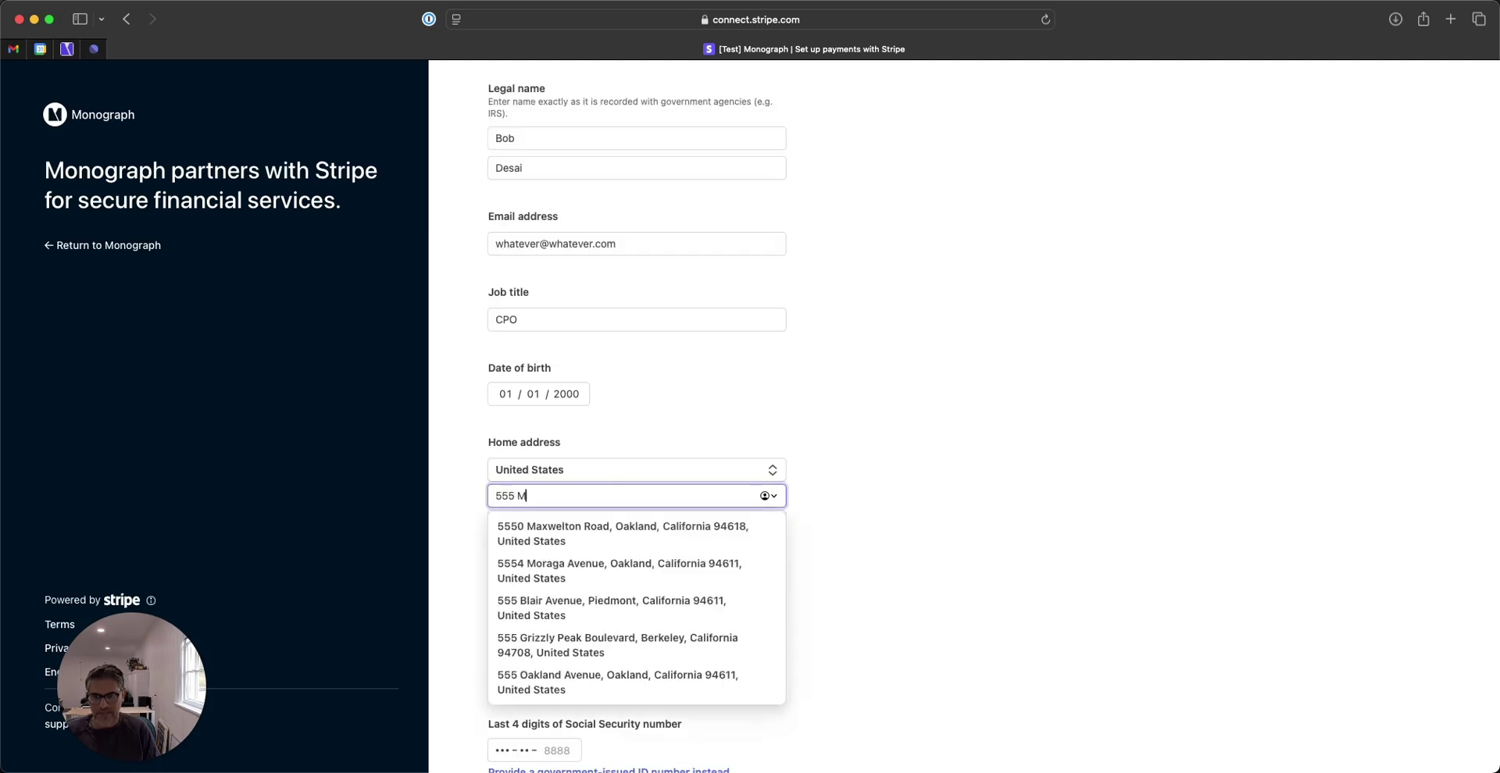
type("ain St")
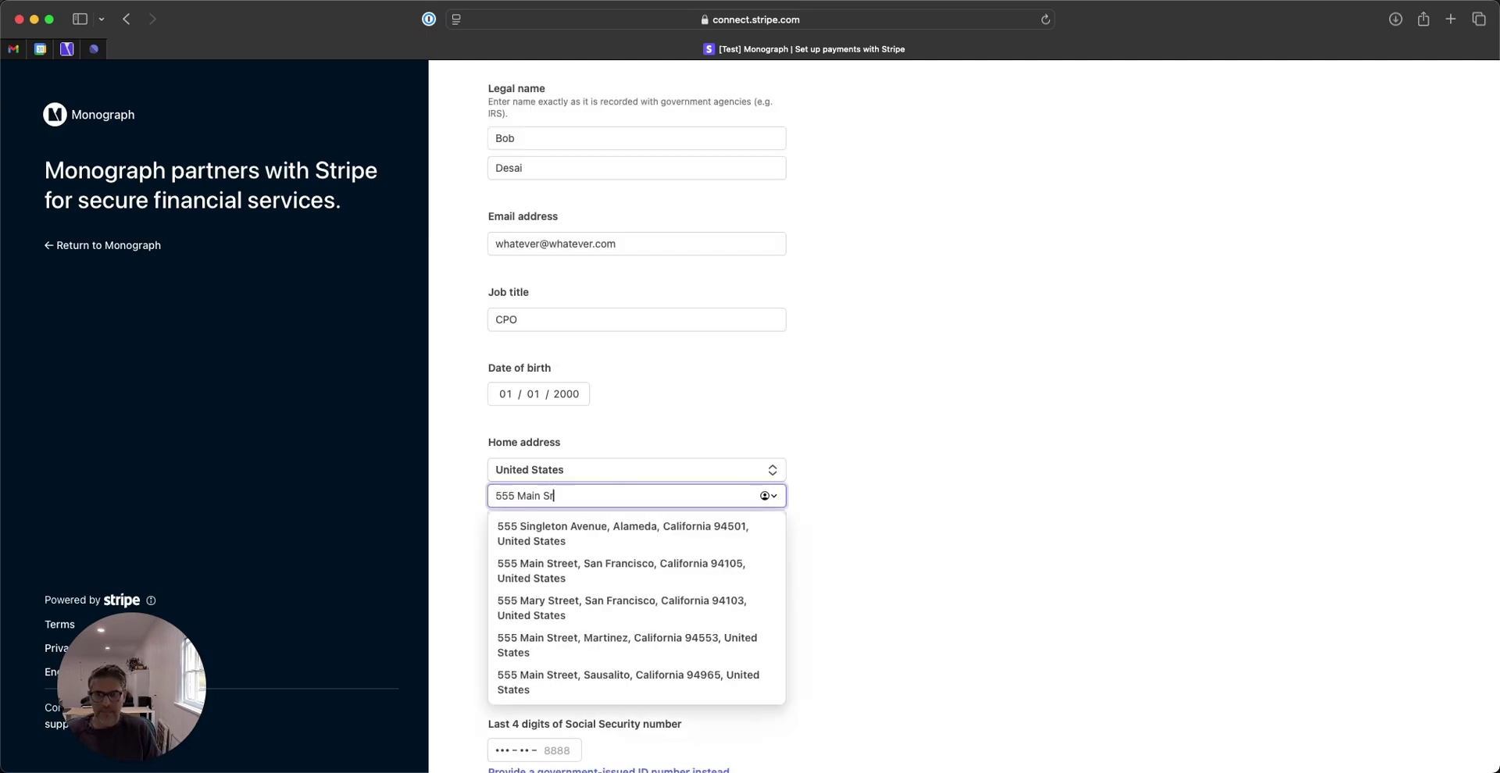
type("reet")
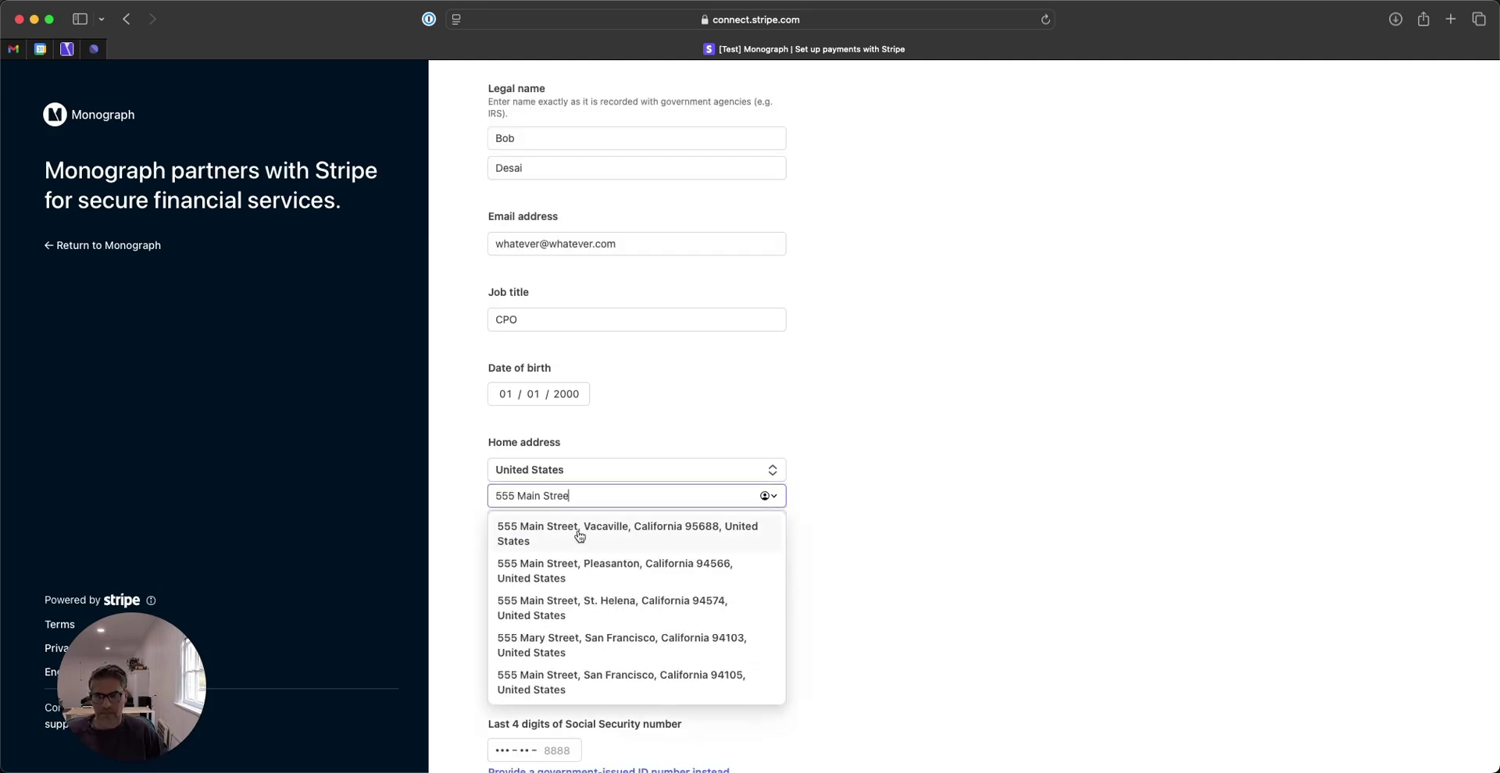
left_click(581, 531)
Step: Enter the representative's phone number and the last four digits of their Social Security number
scroll(606, 547, "down", 5)
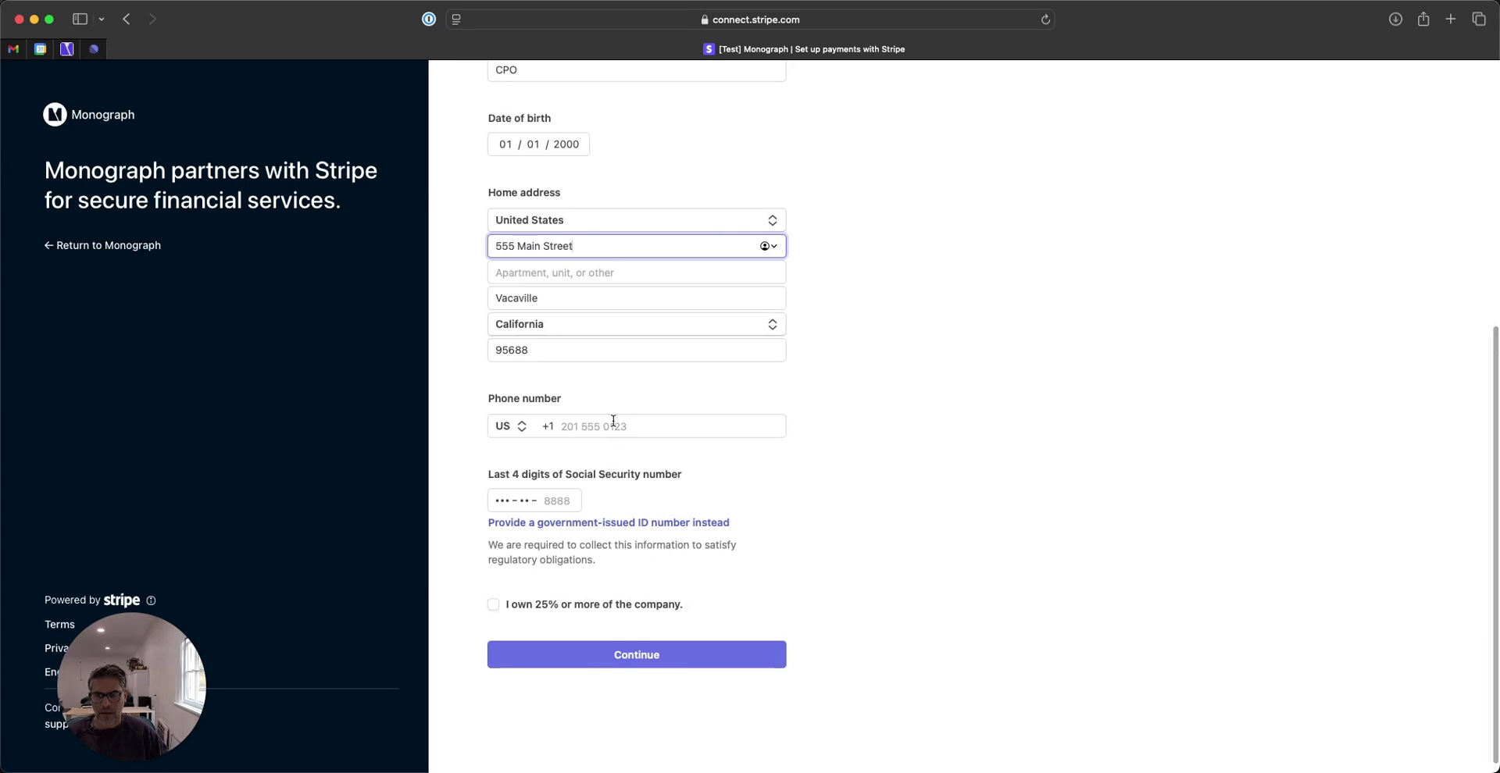
left_click(613, 421)
type("415")
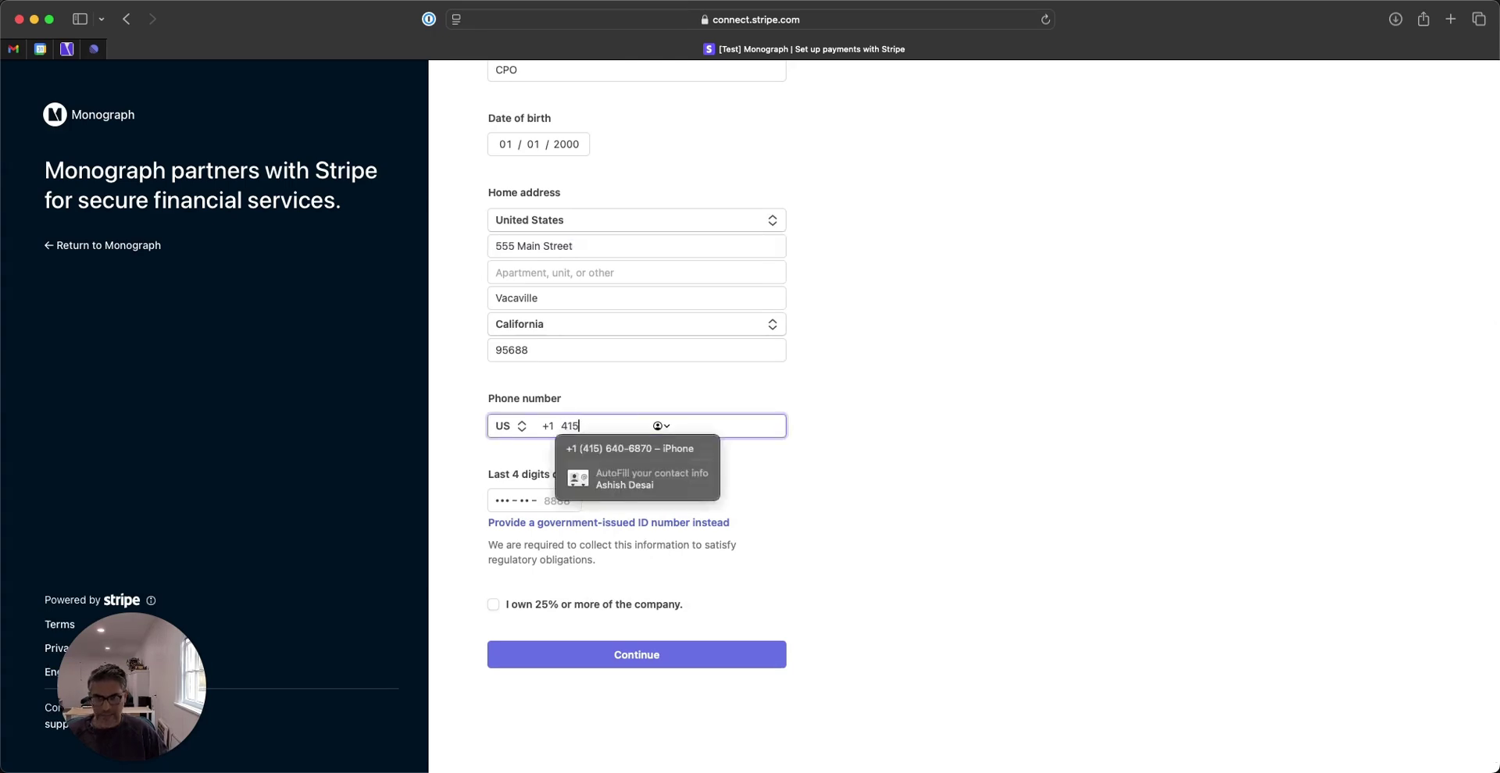
type(" 555 1212")
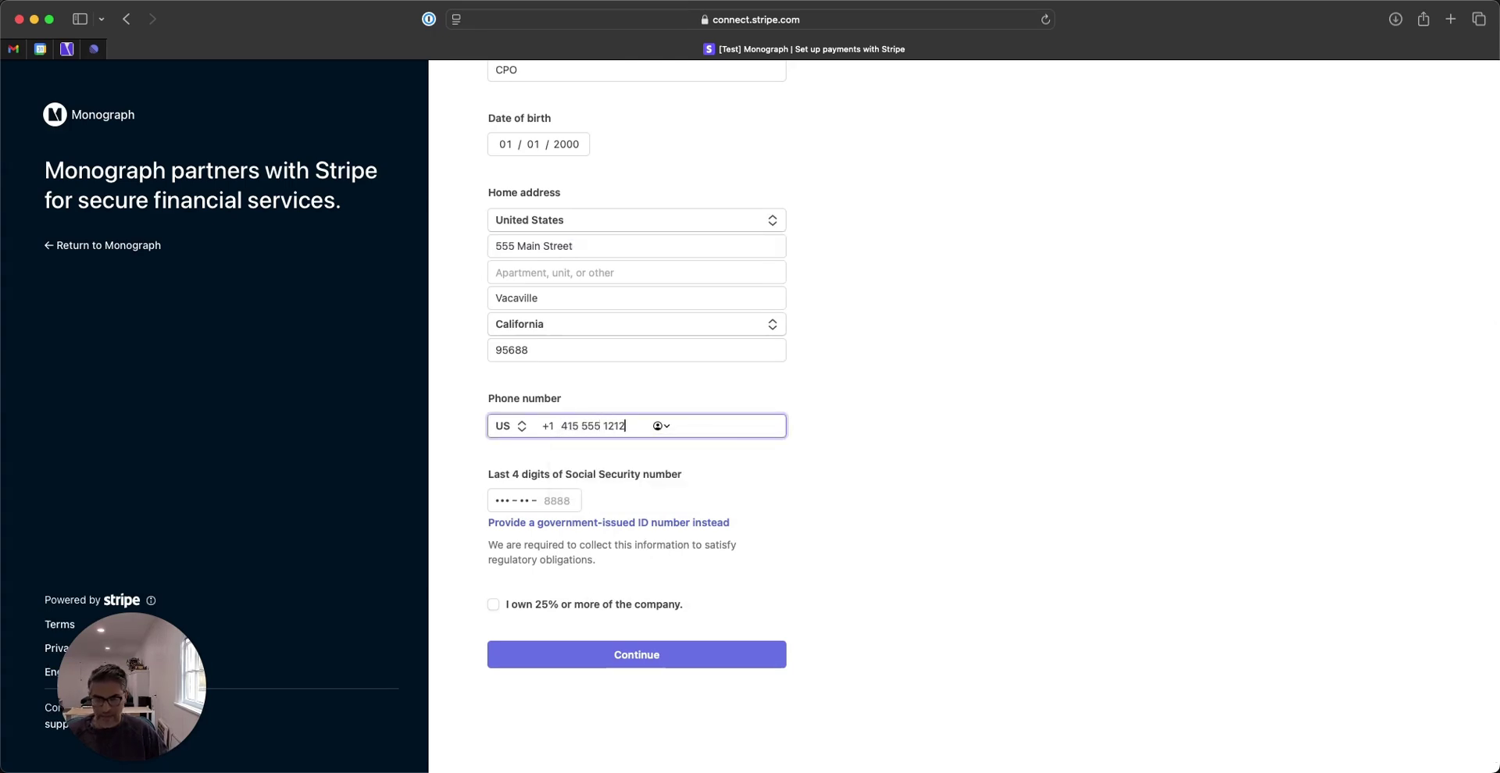
left_click(546, 499)
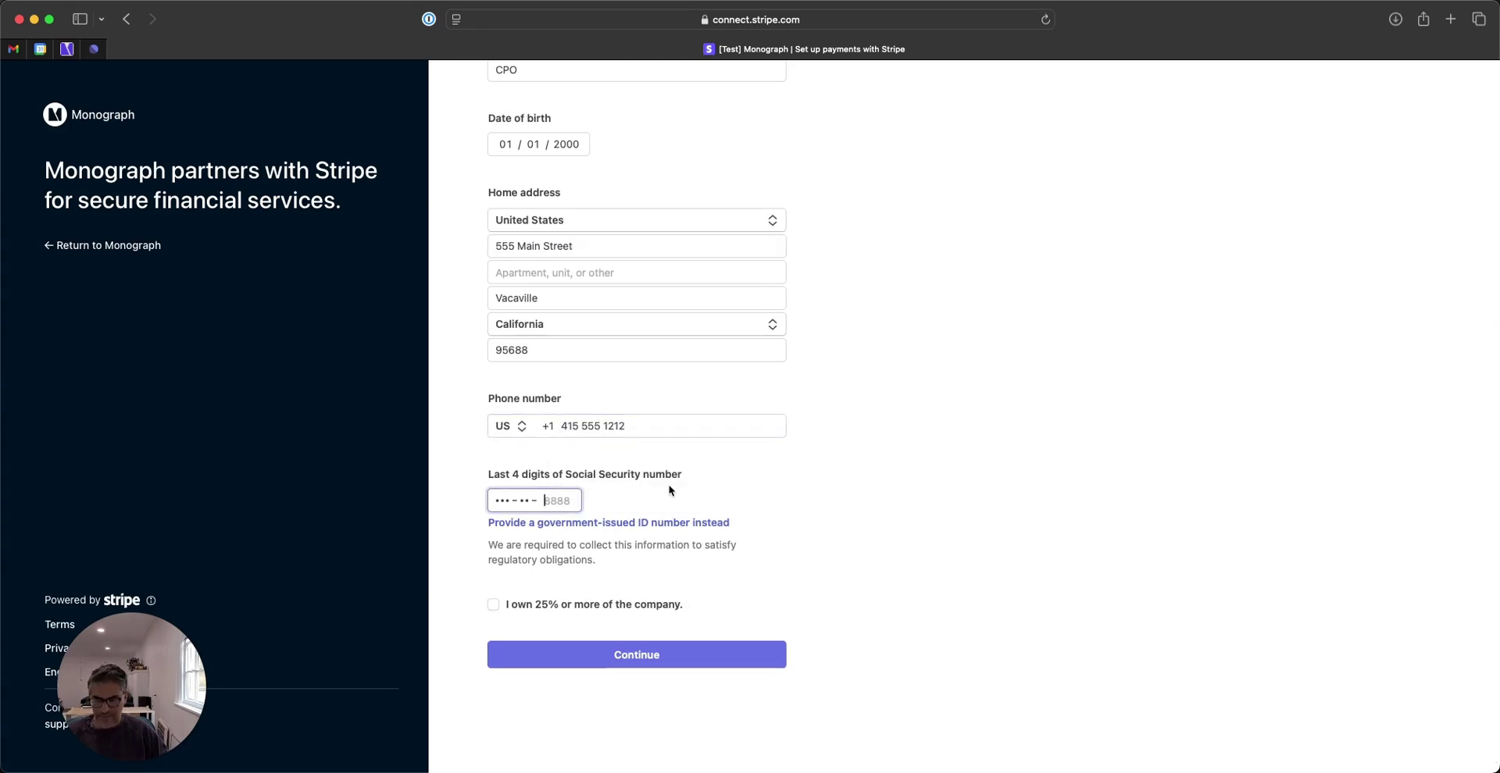
type("2222")
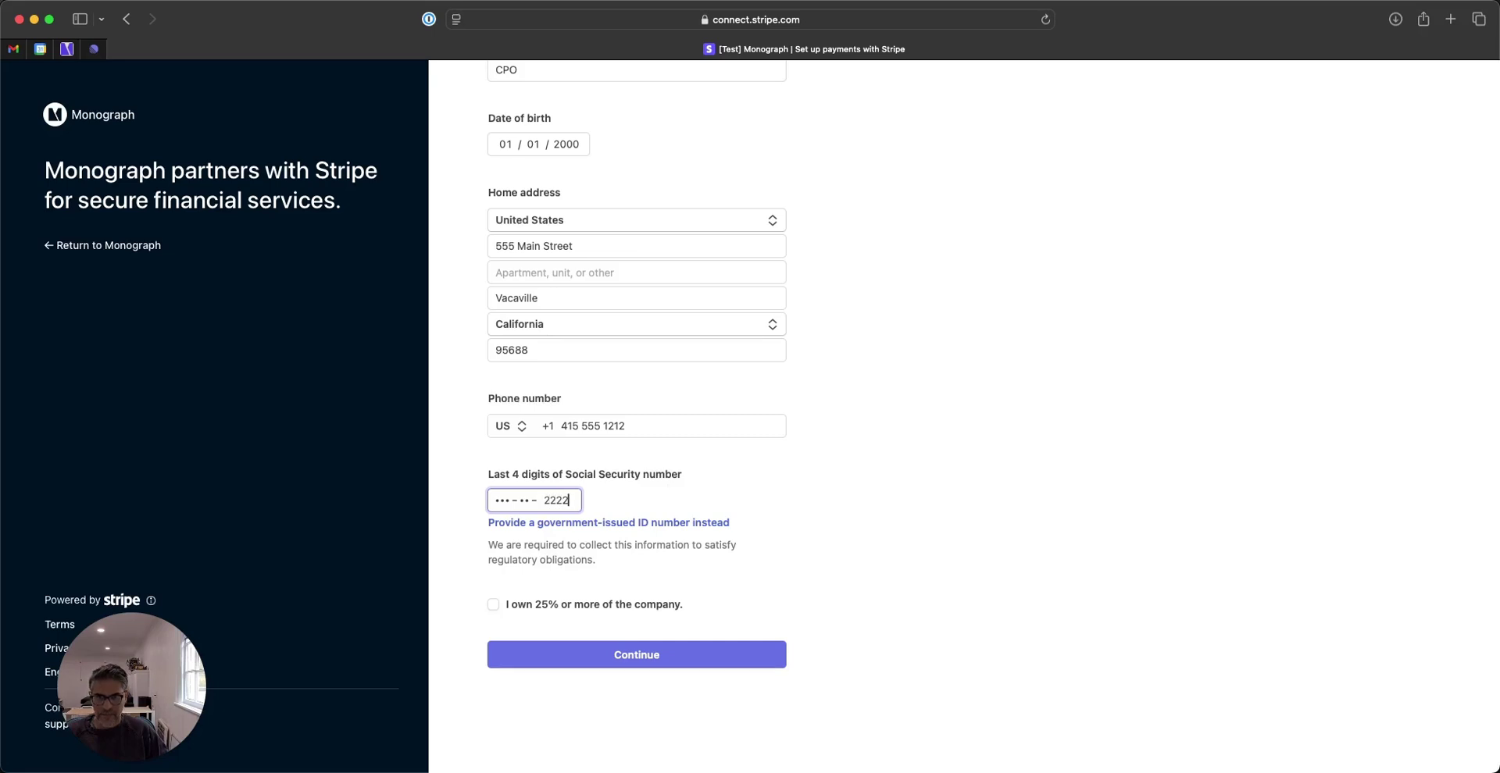
Step: Submit the representative's personal details with the 25% or more ownership option unticked
left_click(559, 606)
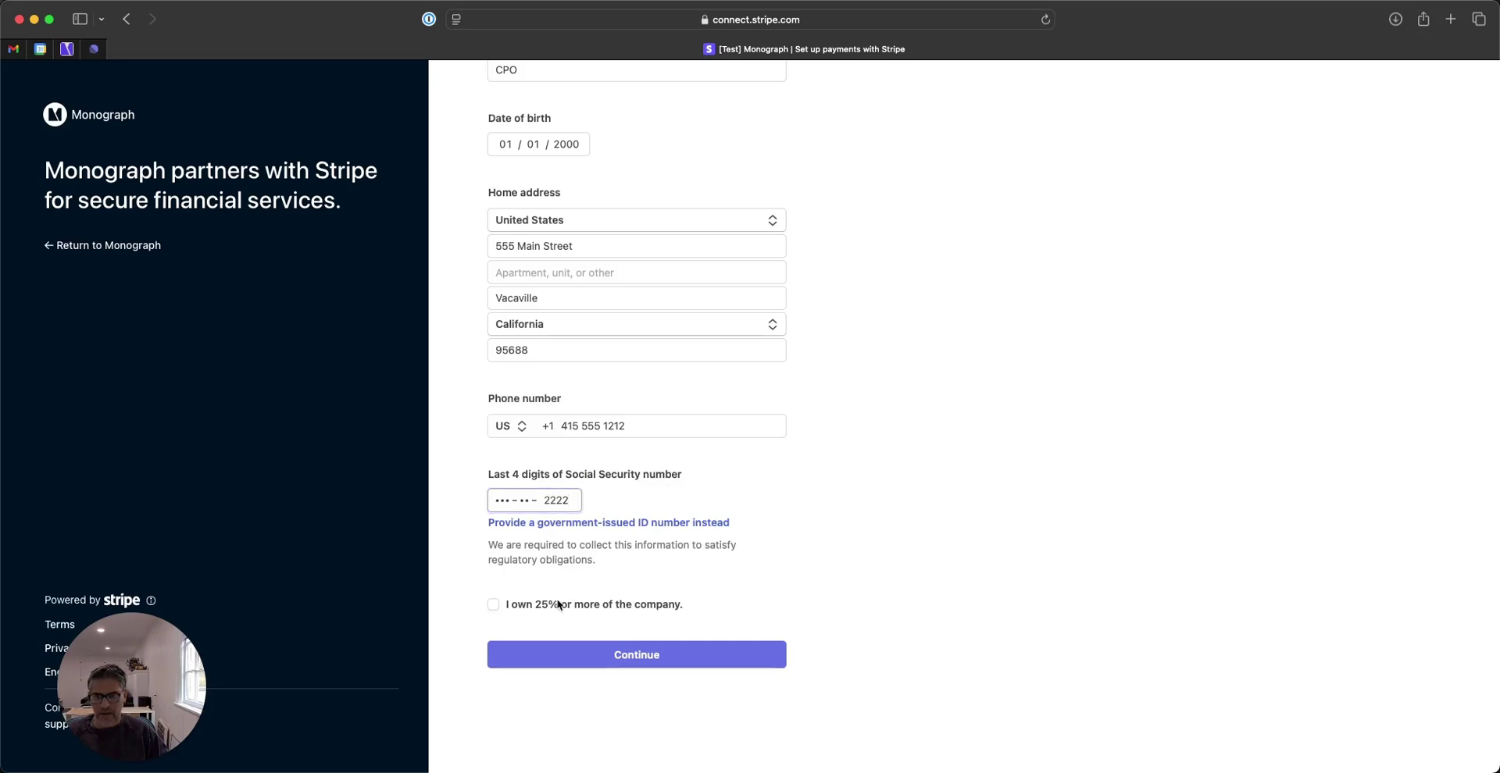
left_click(576, 609)
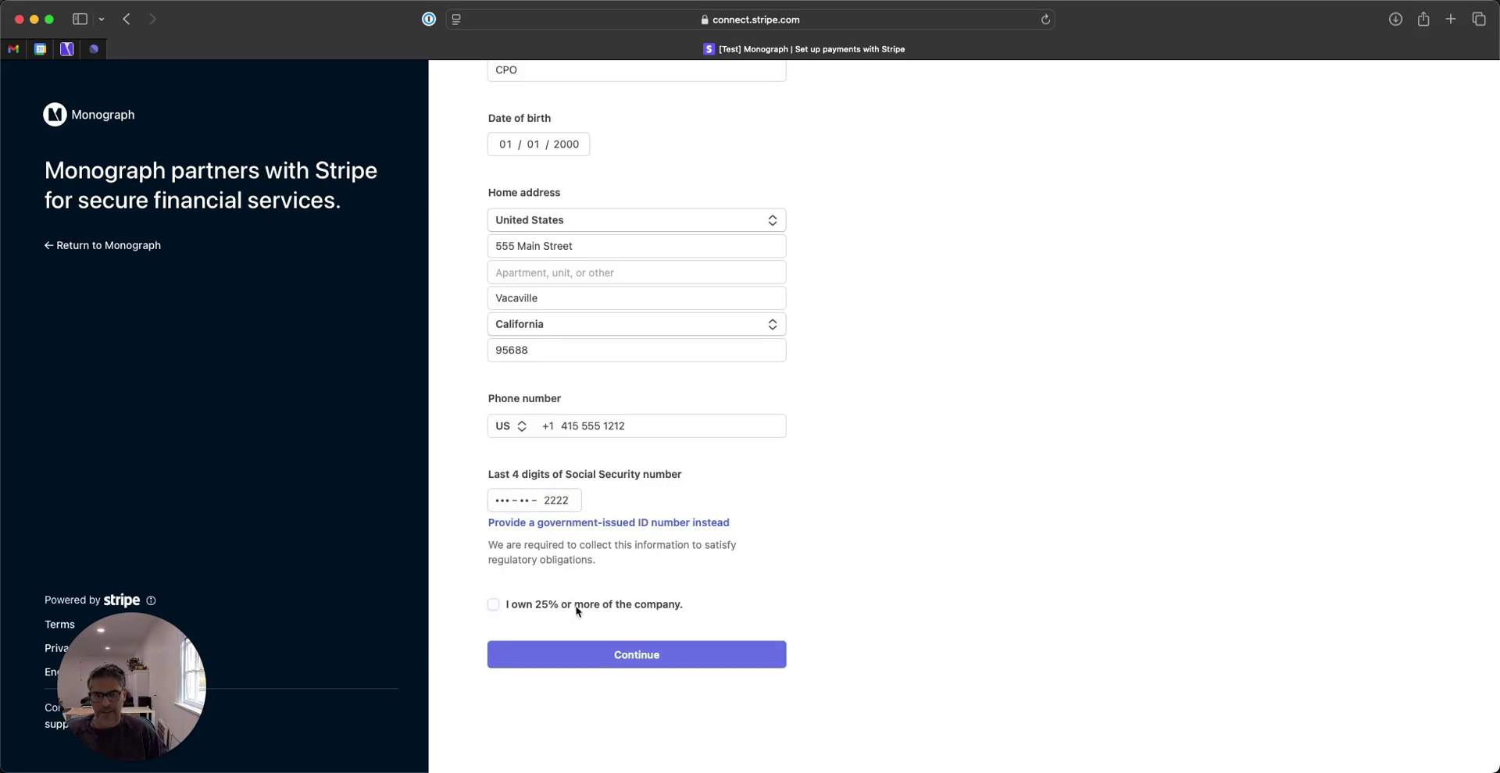
left_click(636, 657)
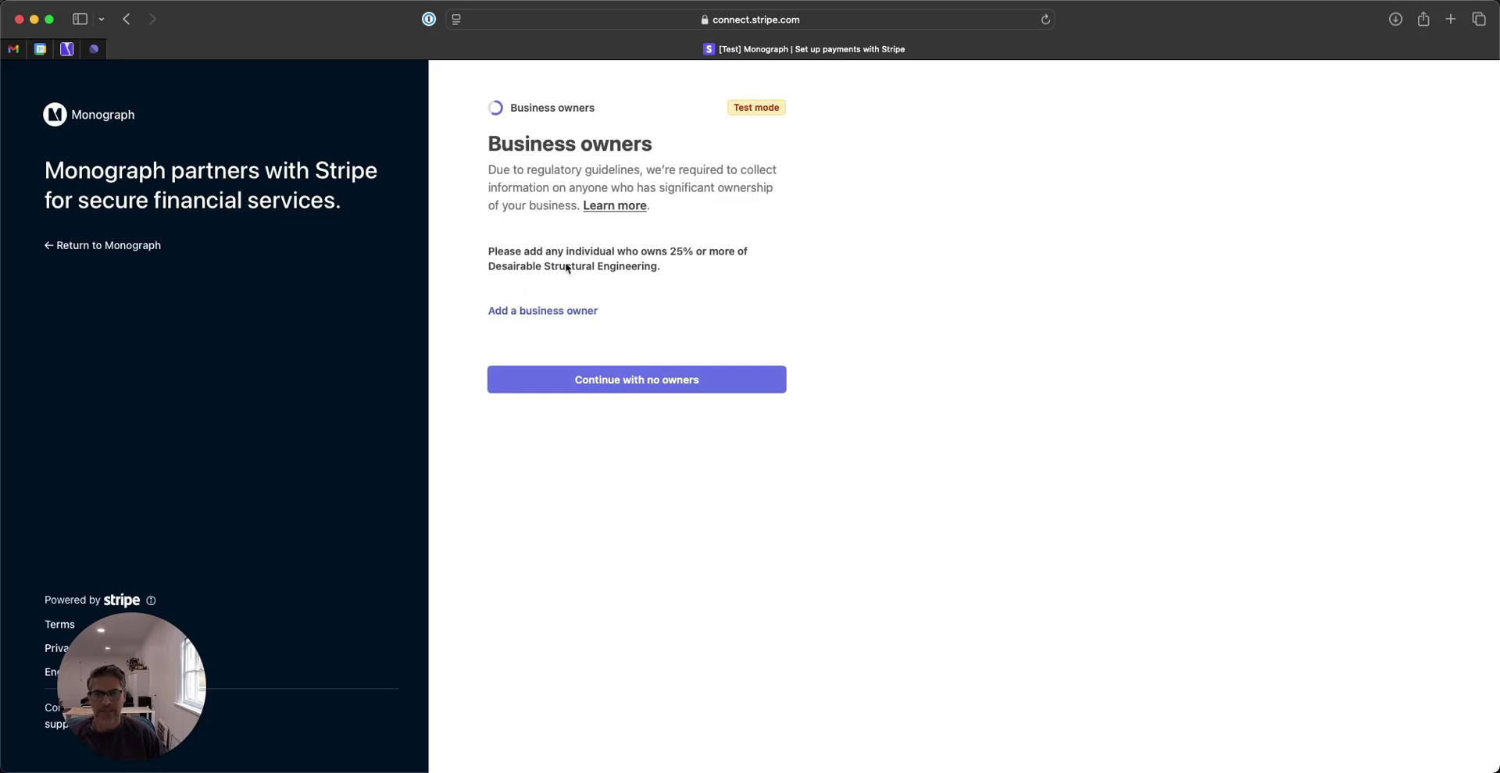
Step: Continue with no business owners, and start linking a payout bank account from Test Institution by agreeing to Stripe's terms
left_click(613, 386)
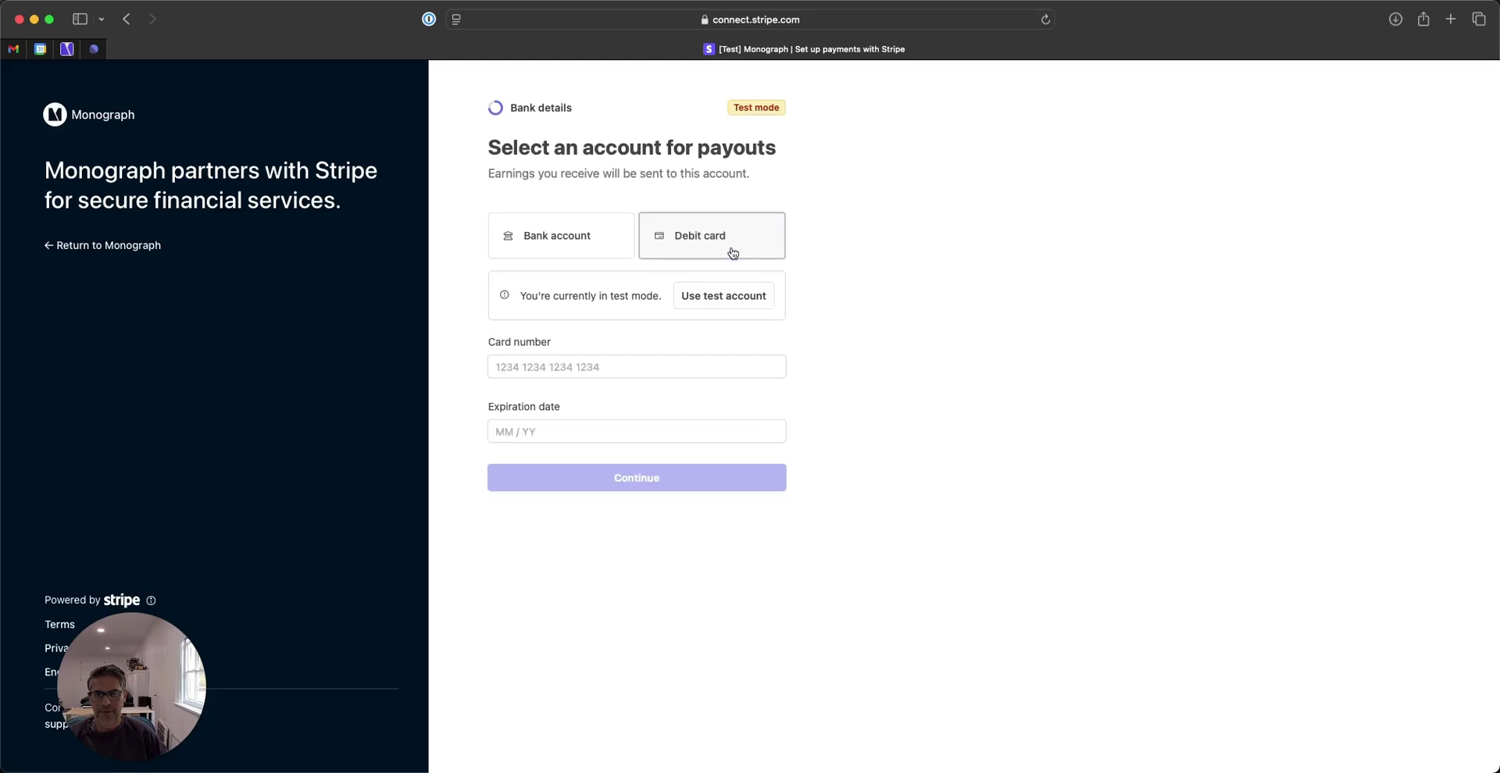
left_click(586, 236)
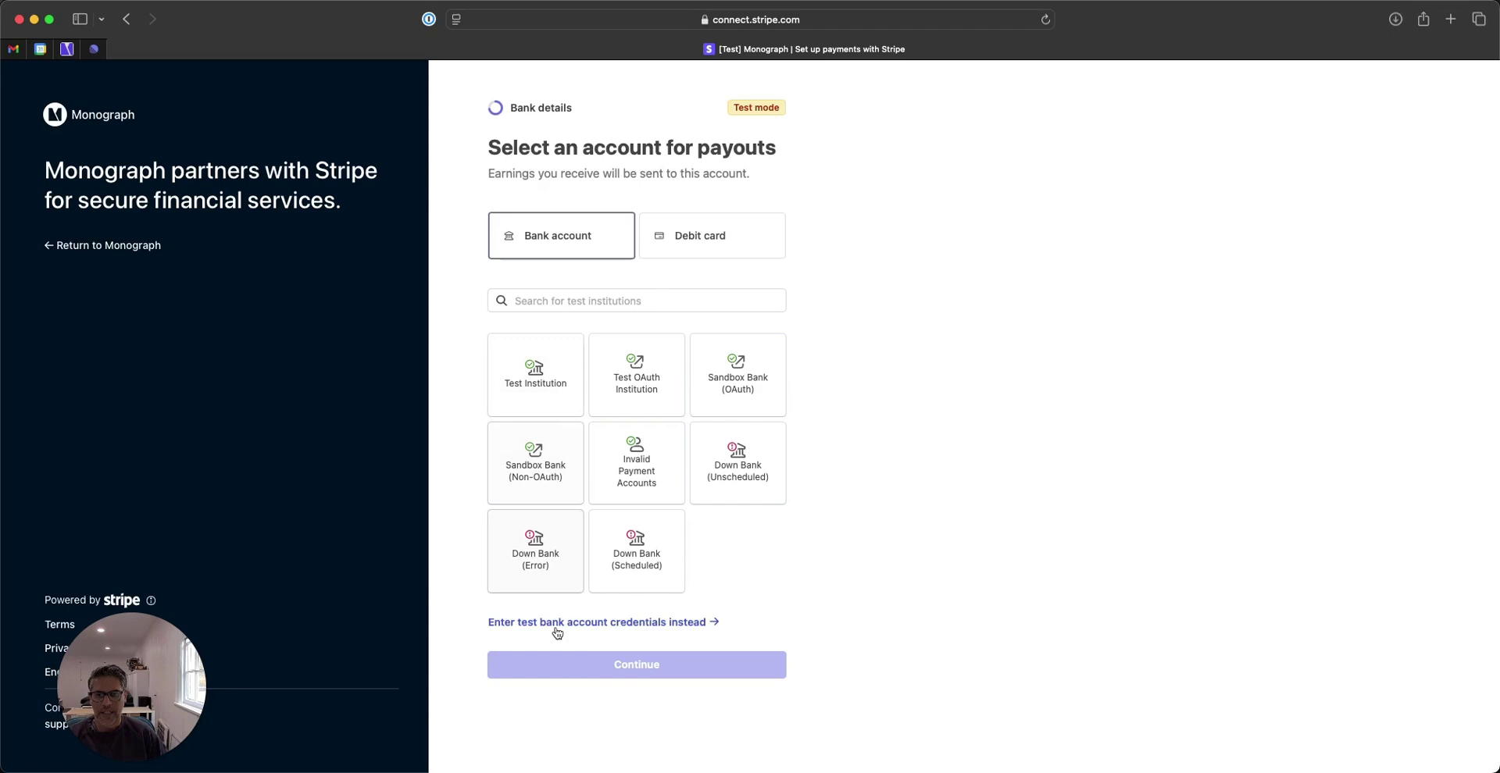
left_click(551, 384)
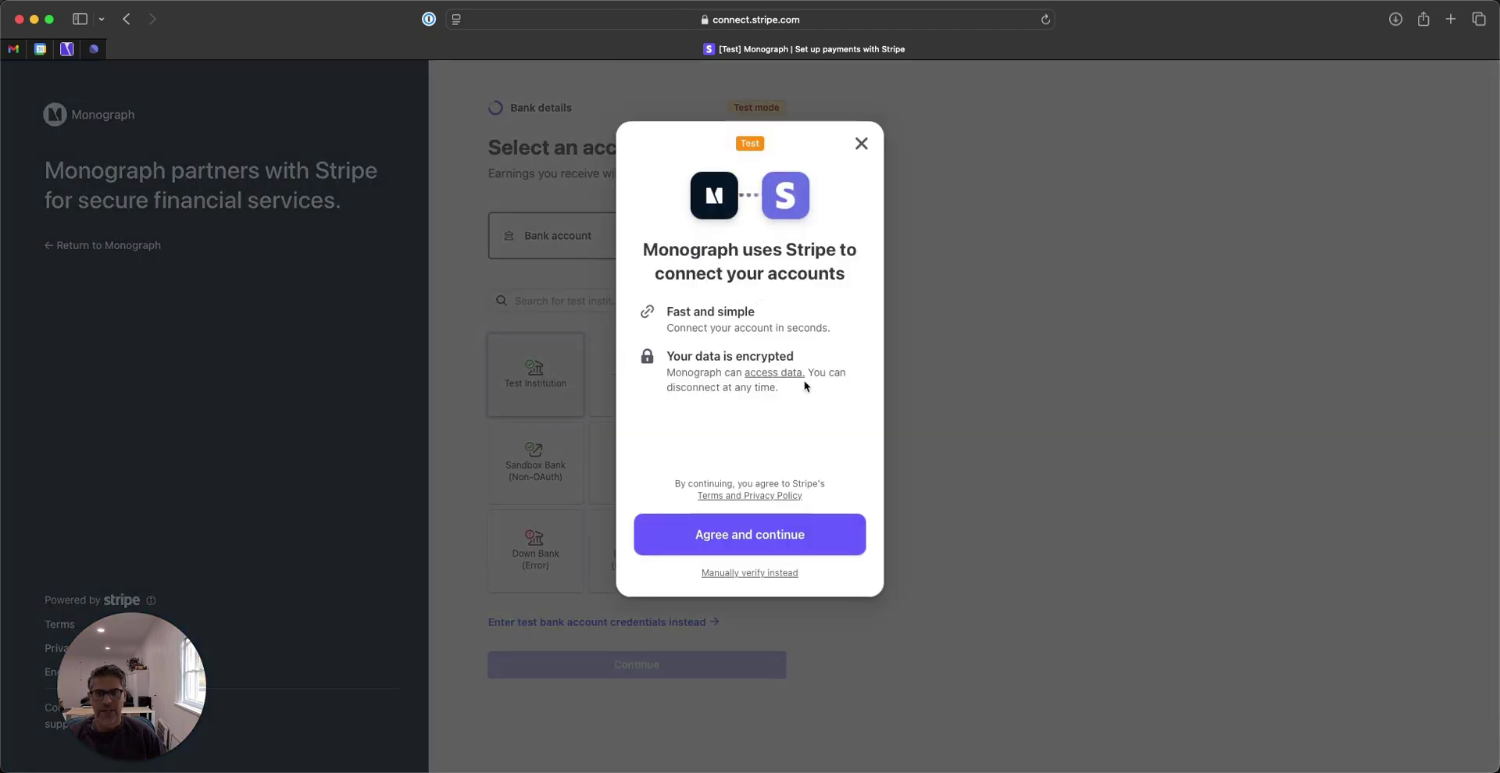
left_click(831, 544)
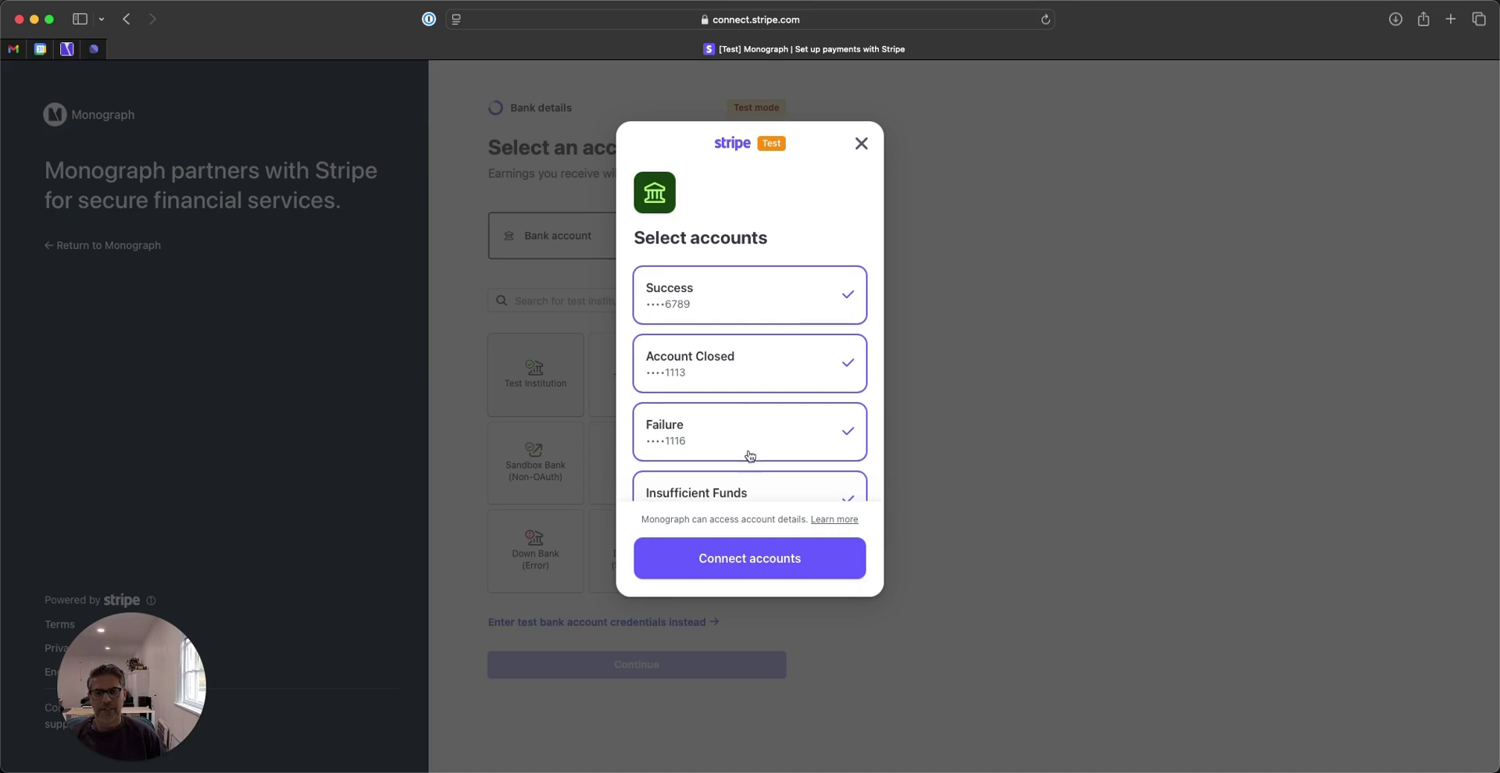
Step: Connect all the listed test bank accounts to Monograph without saving them with Link
scroll(765, 296, "down", 1)
scroll(764, 295, "down", 5)
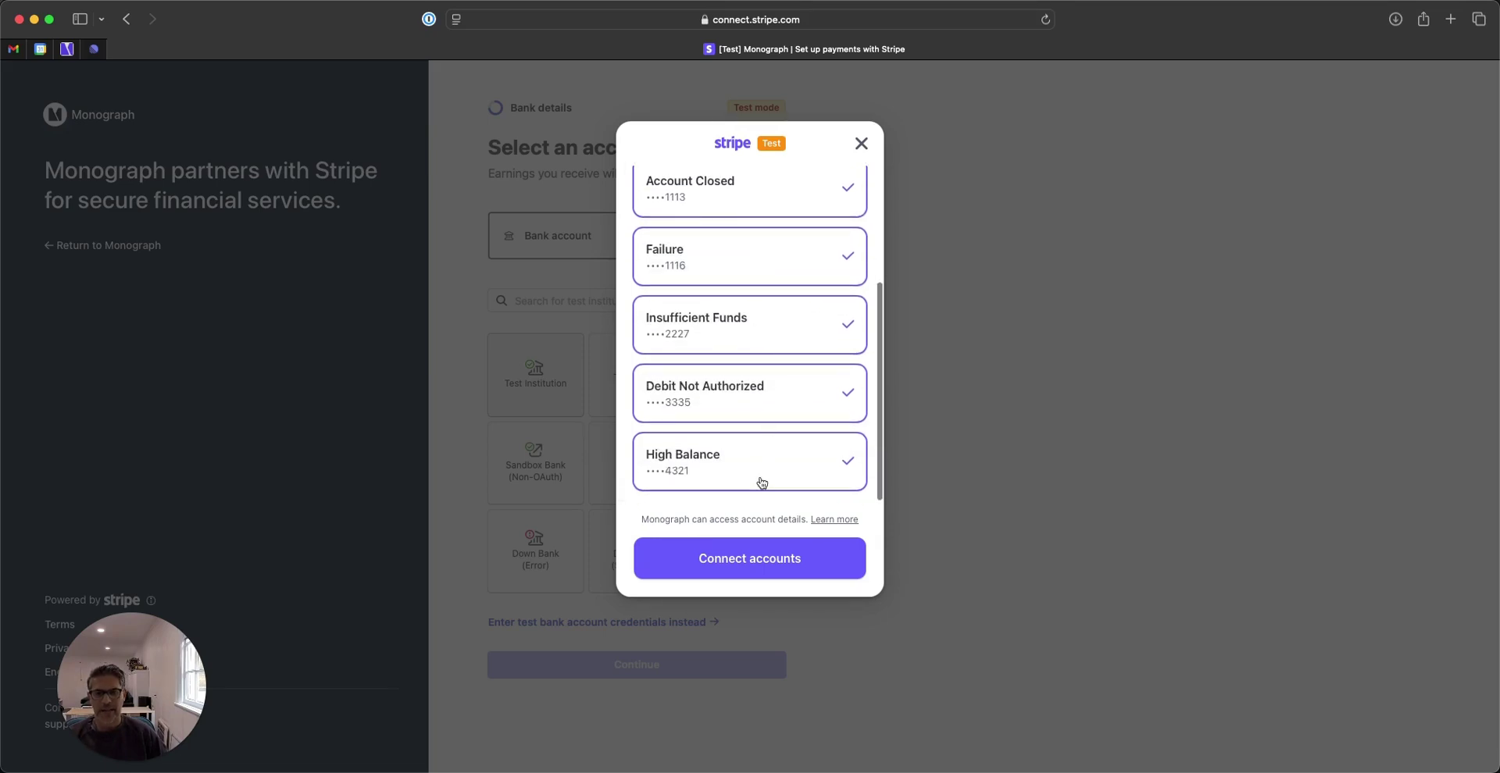
scroll(762, 483, "up", 5)
scroll(750, 312, "up", 1)
scroll(766, 452, "down", 5)
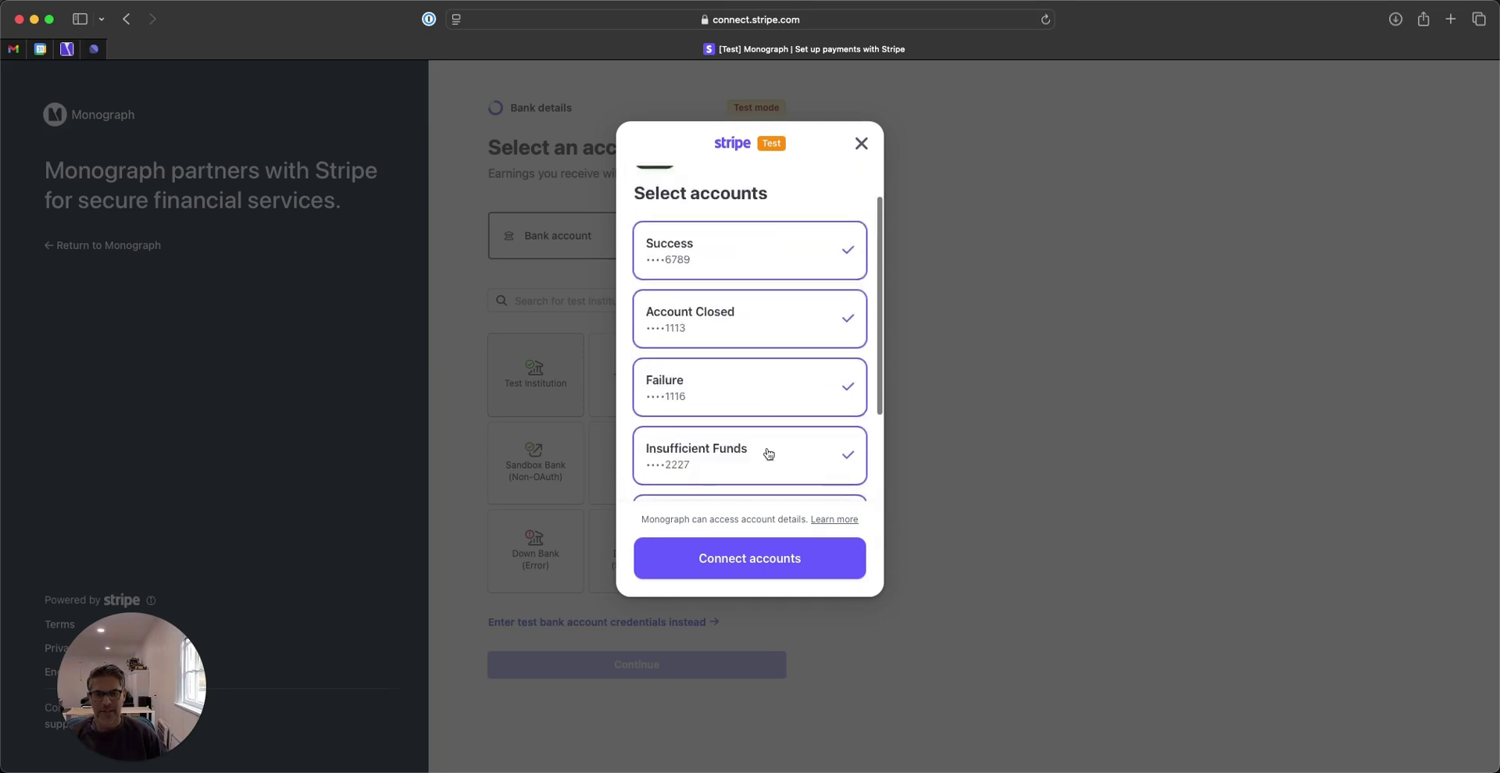
left_click(776, 575)
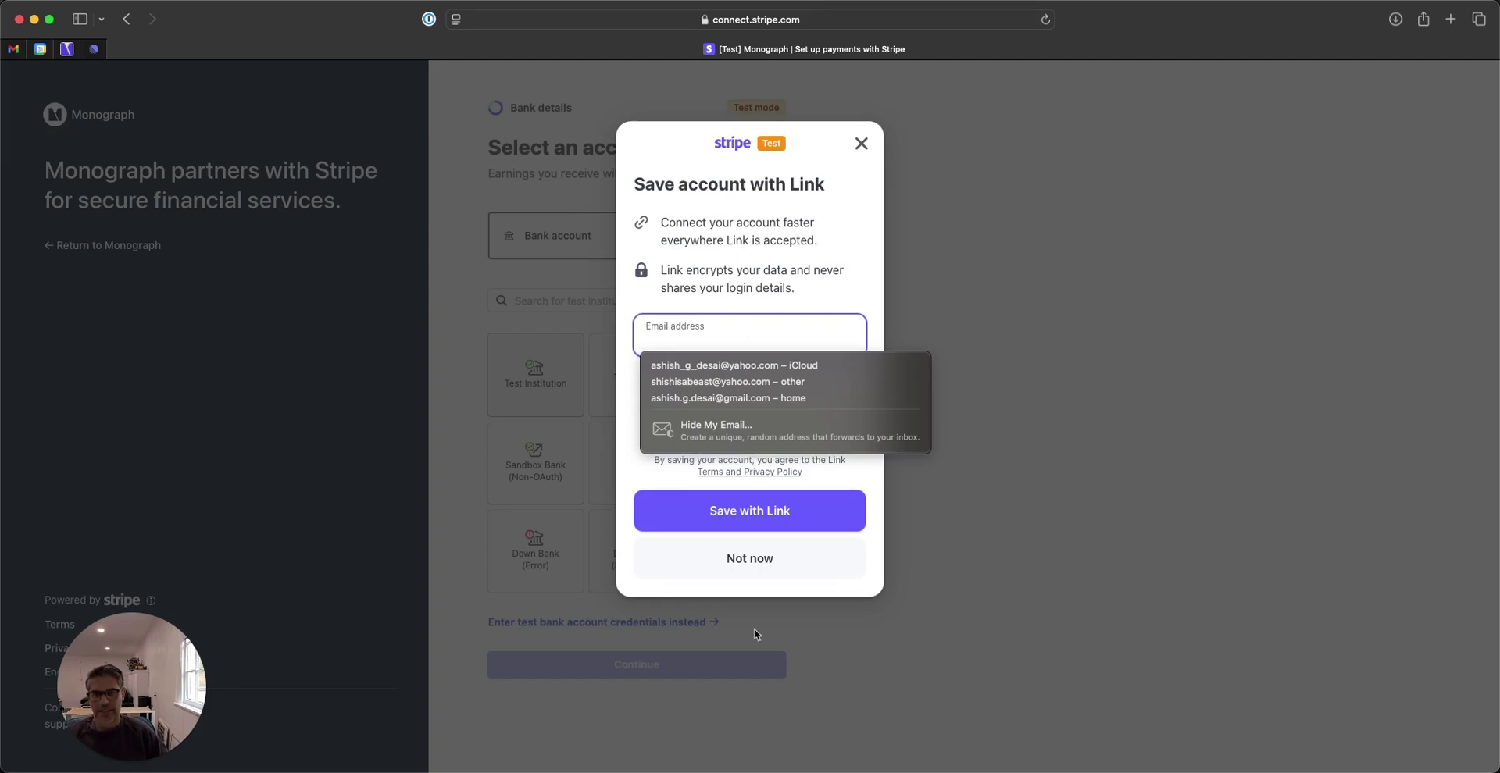
left_click(756, 564)
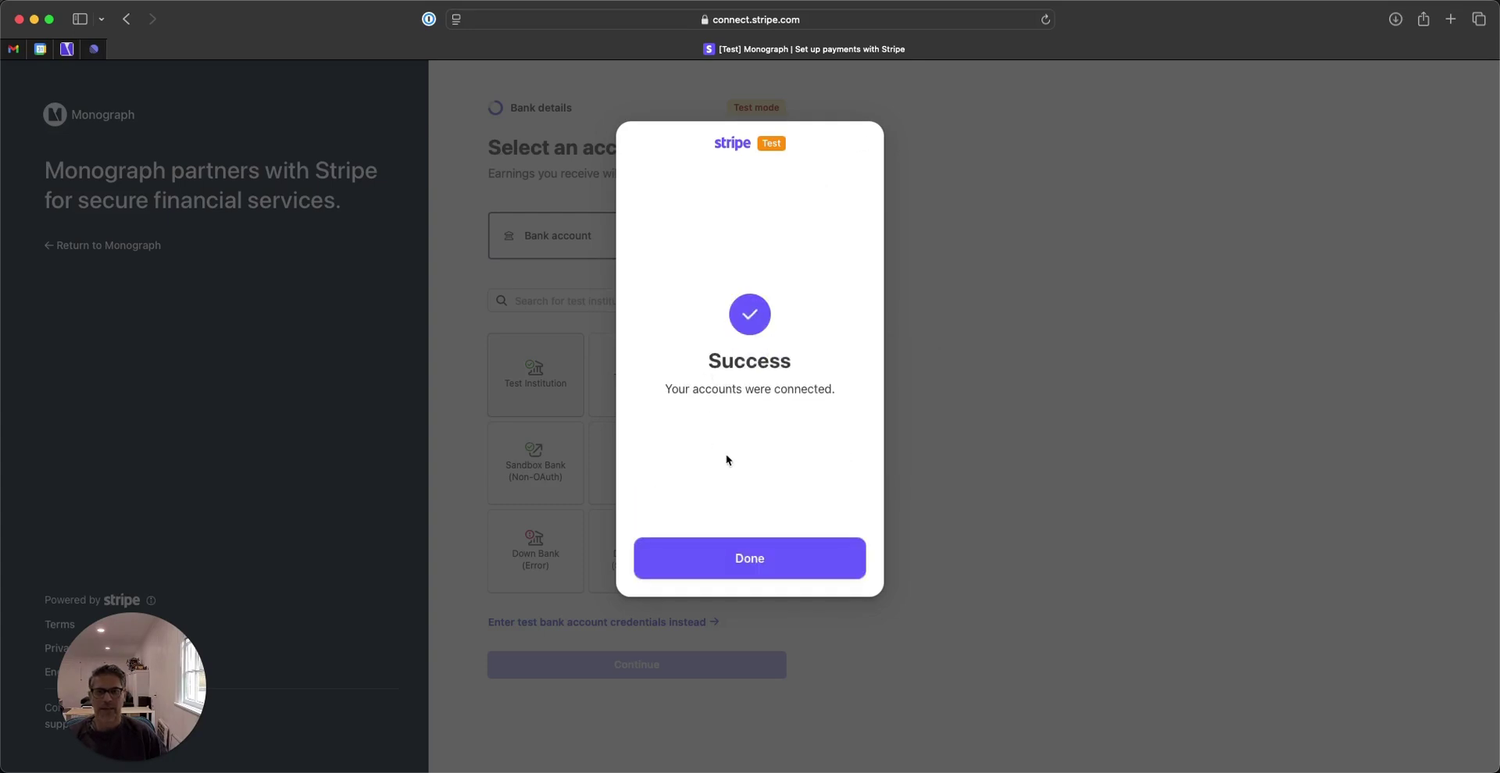
left_click(752, 557)
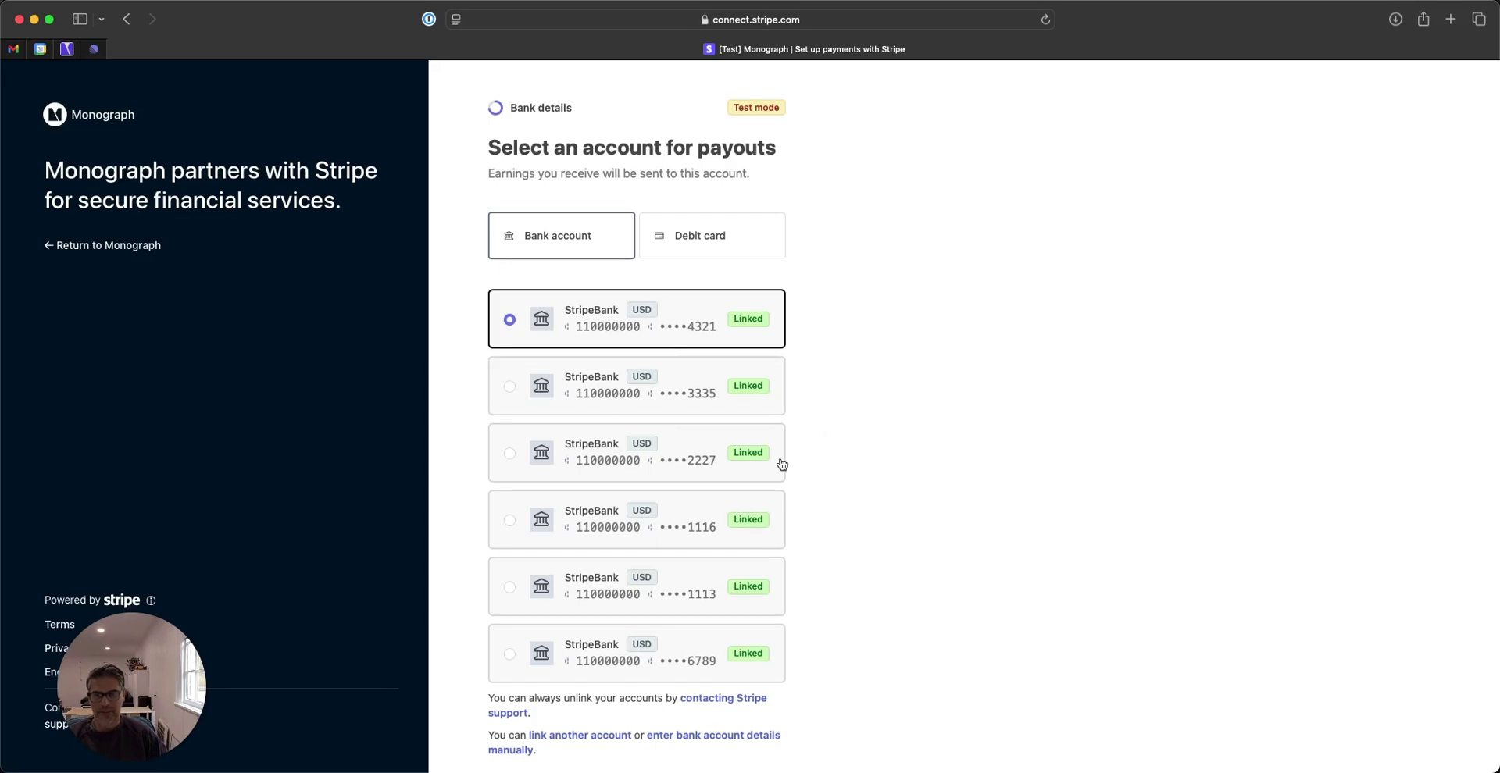
Step: Keep the first linked StripeBank account for payouts, and review and submit the onboarding information
scroll(904, 419, "down", 4)
left_click(725, 640)
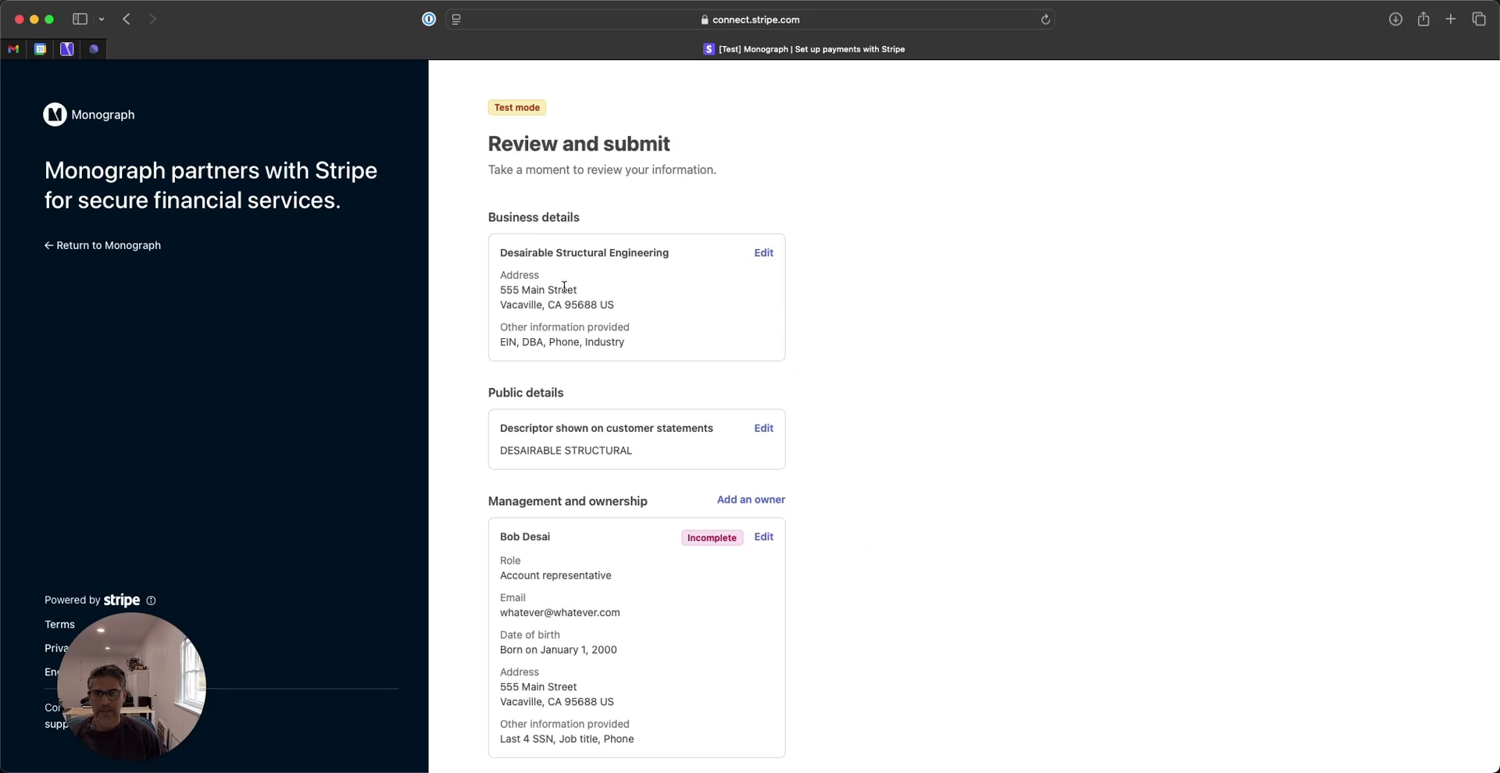
scroll(574, 320, "down", 5)
scroll(570, 322, "down", 5)
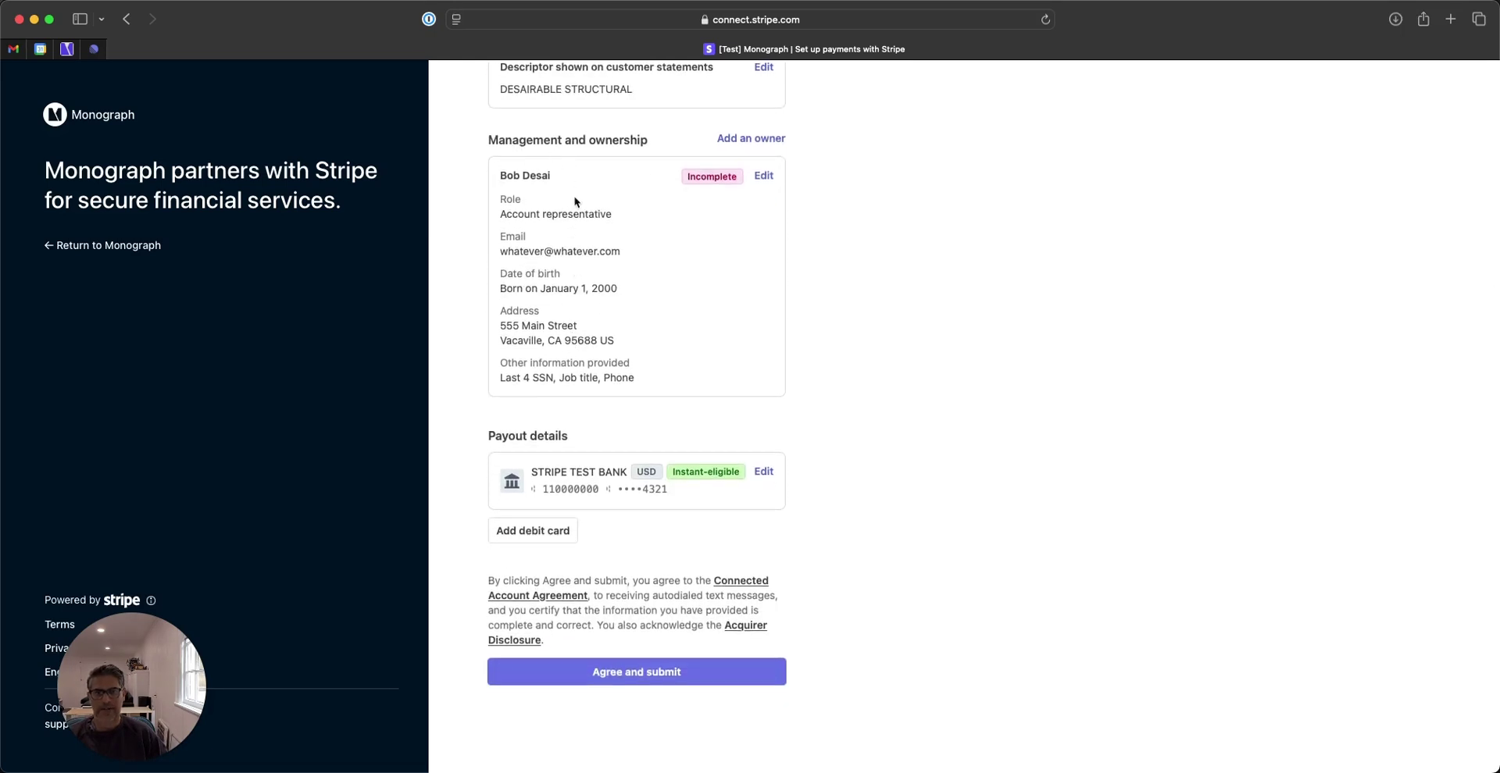
scroll(566, 355, "down", 1)
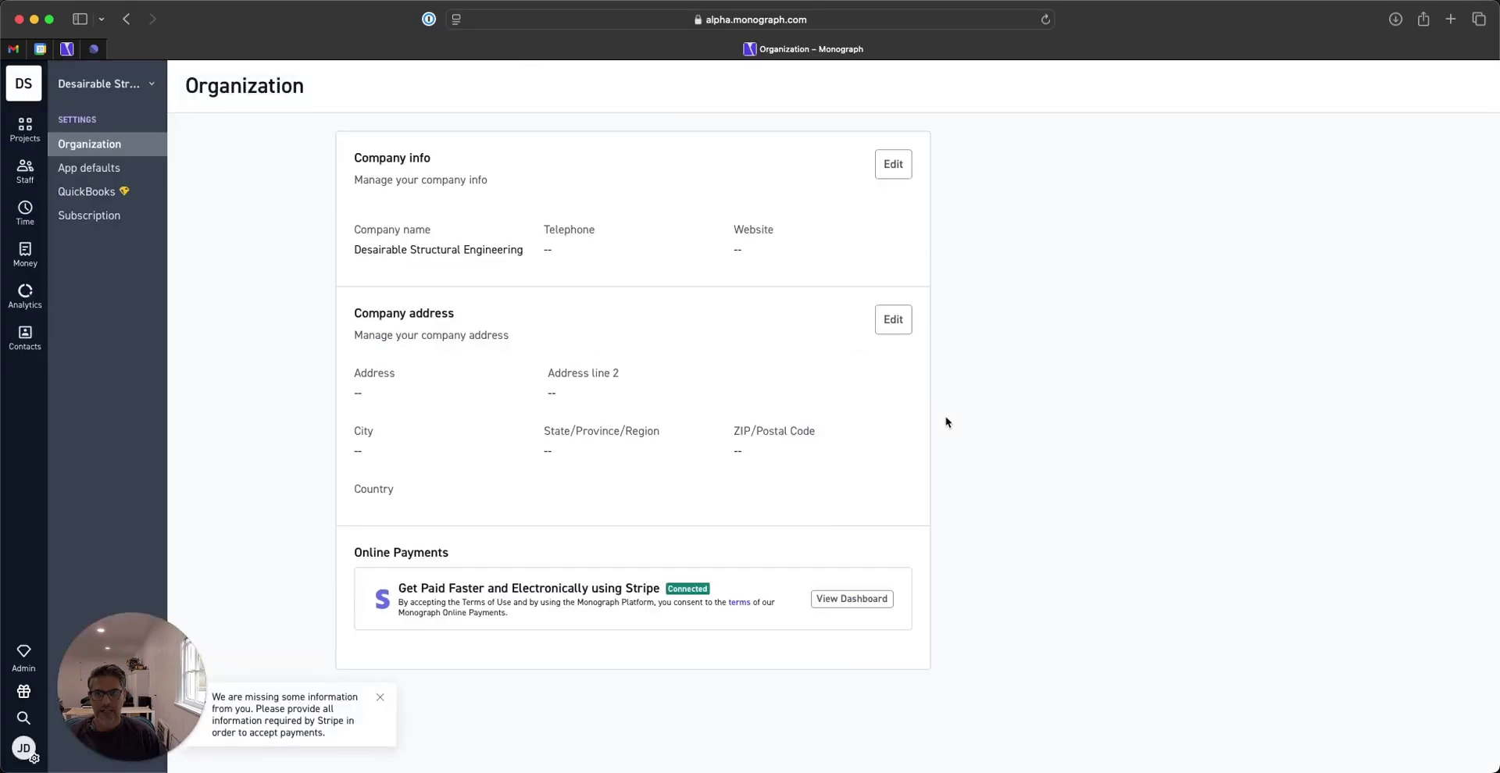
double_click(681, 588)
left_click(676, 589)
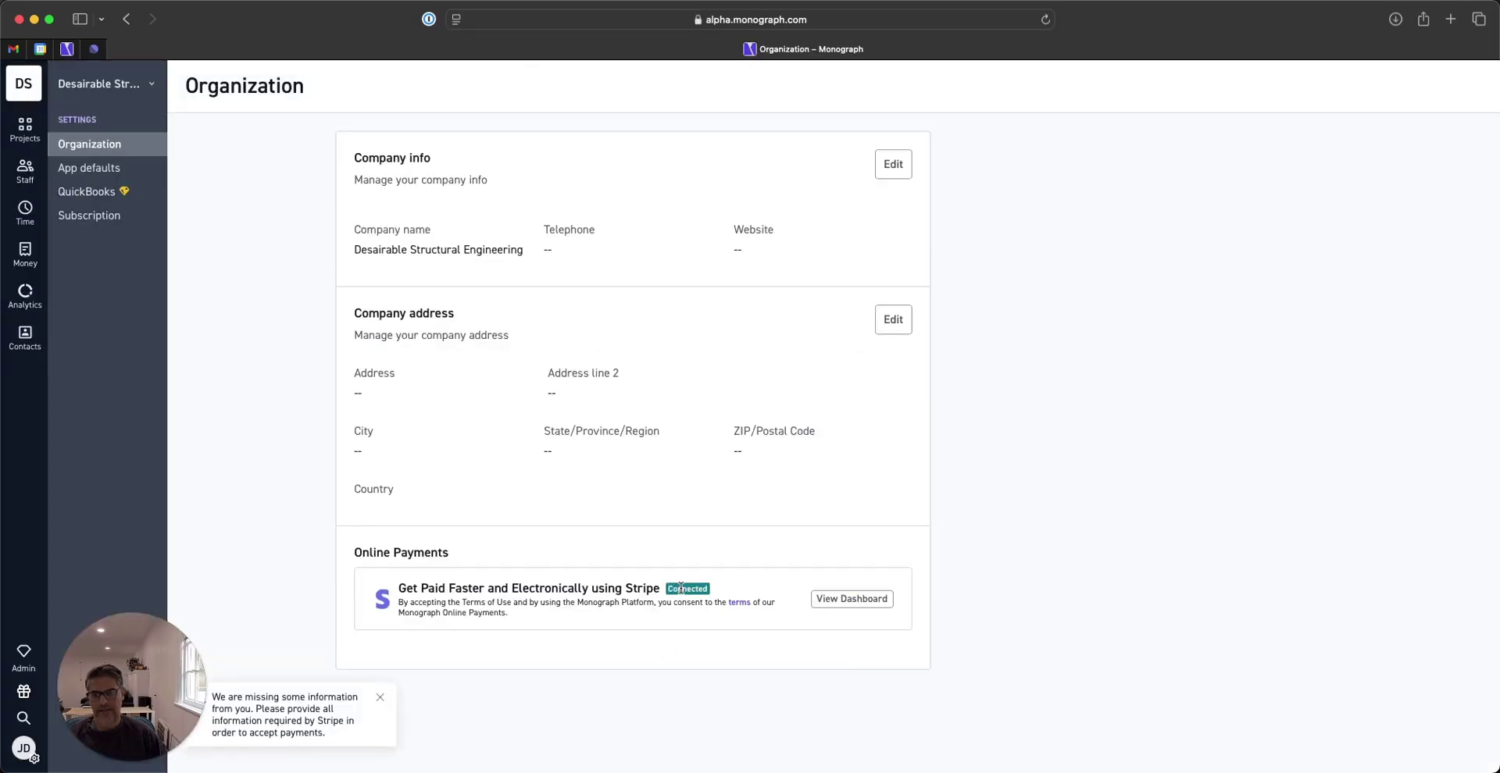